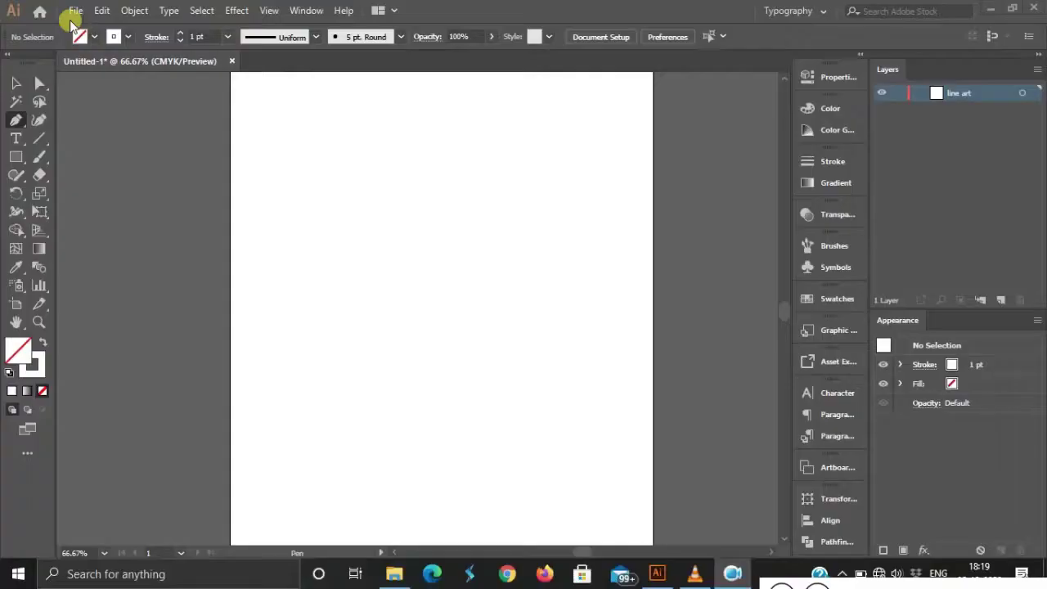
Place the IMG pencil-sketch photo into the document.
click(74, 11)
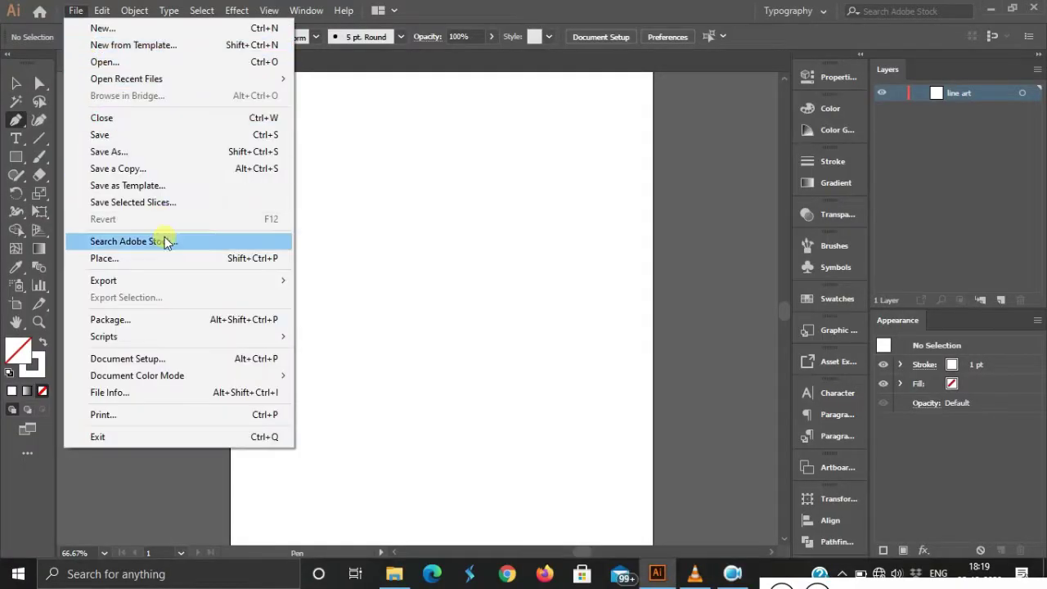
click(164, 257)
scroll(409, 204, down, 2)
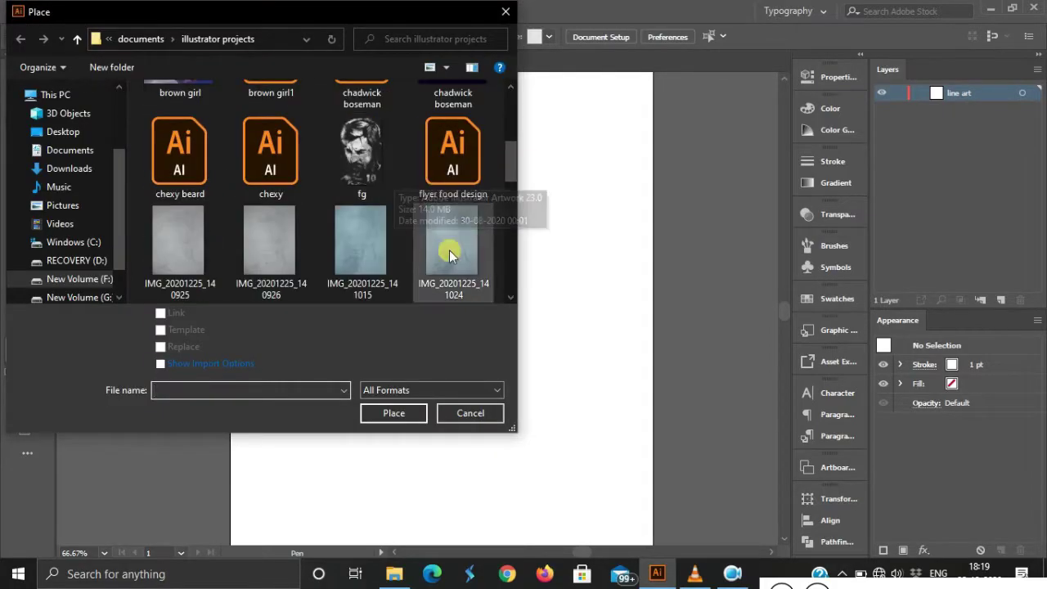
click(444, 245)
click(393, 413)
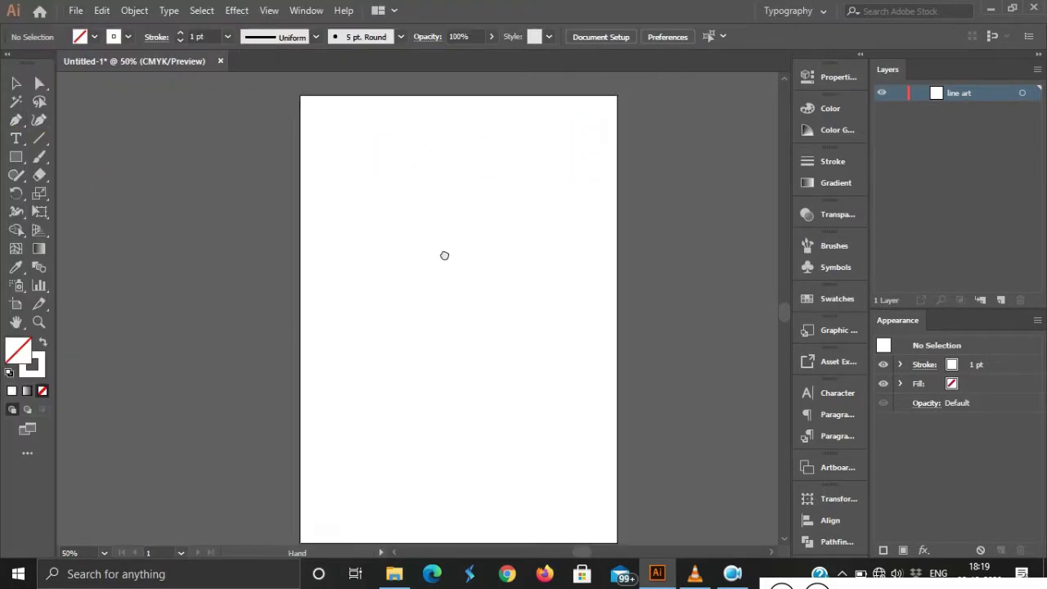
Stretch the placed sketch to fill the artboard and embed it.
drag(295, 80, 682, 509)
key(p)
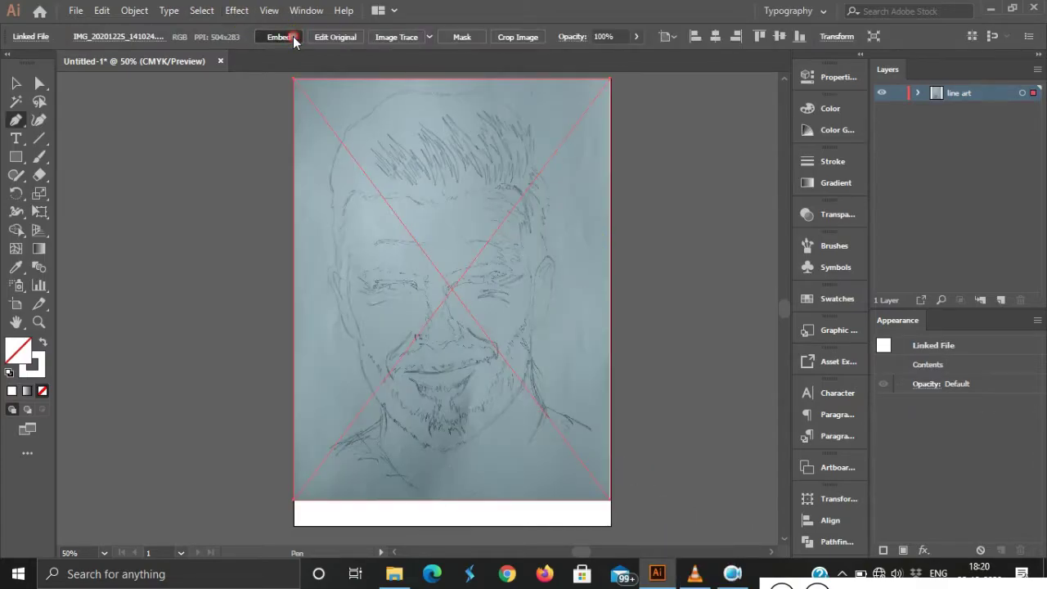
scroll(425, 242, up, 2)
scroll(622, 314, down, 1)
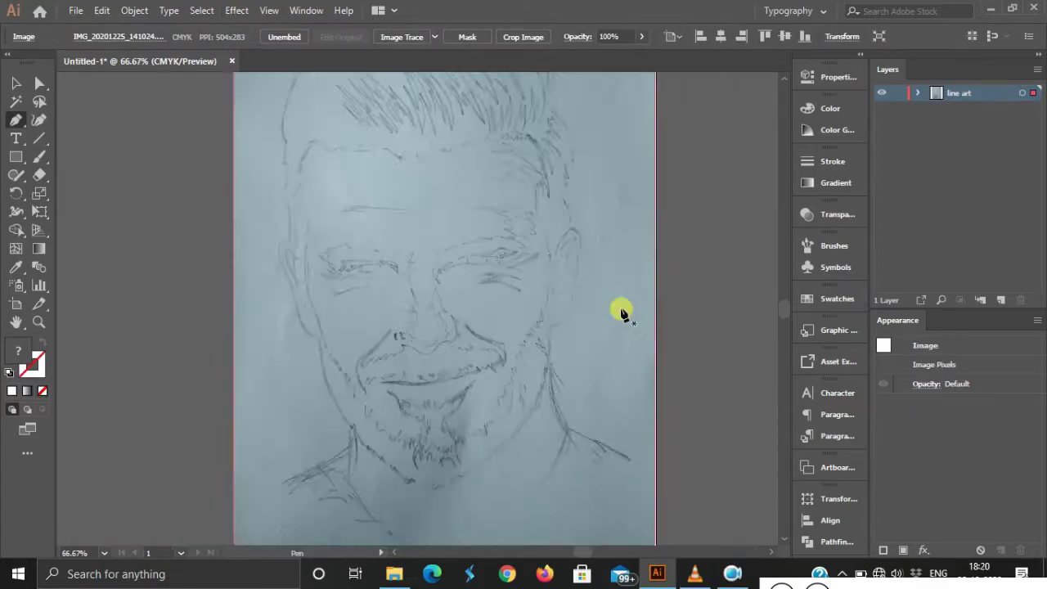
Add a new layer and lock the sketch layer beneath it.
click(1001, 301)
scroll(413, 350, up, 2)
click(898, 111)
scroll(480, 262, down, 1)
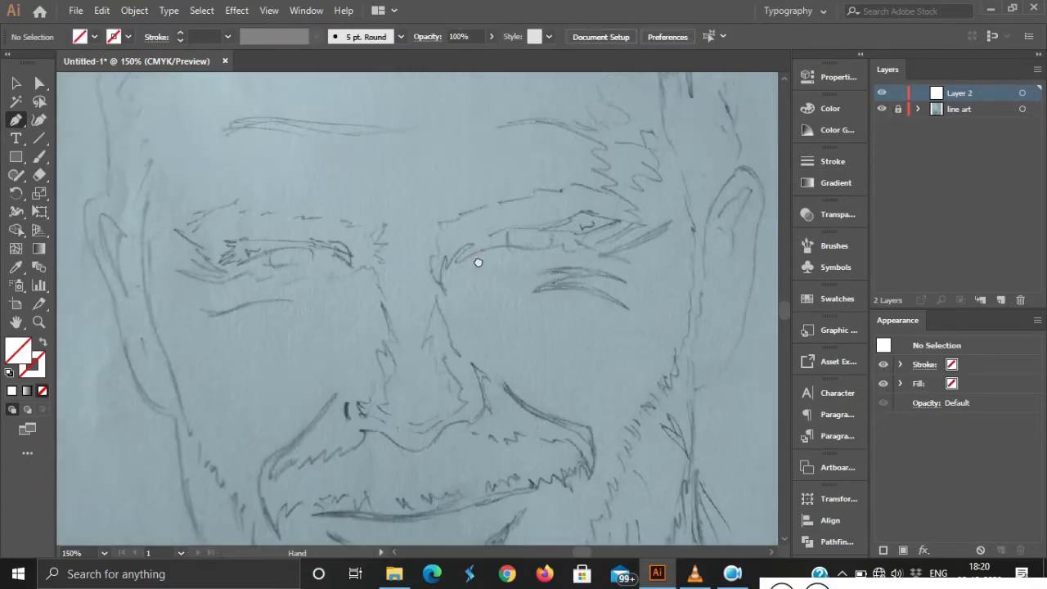
Pan and zoom the view onto the sketch's face.
drag(478, 176, 479, 220)
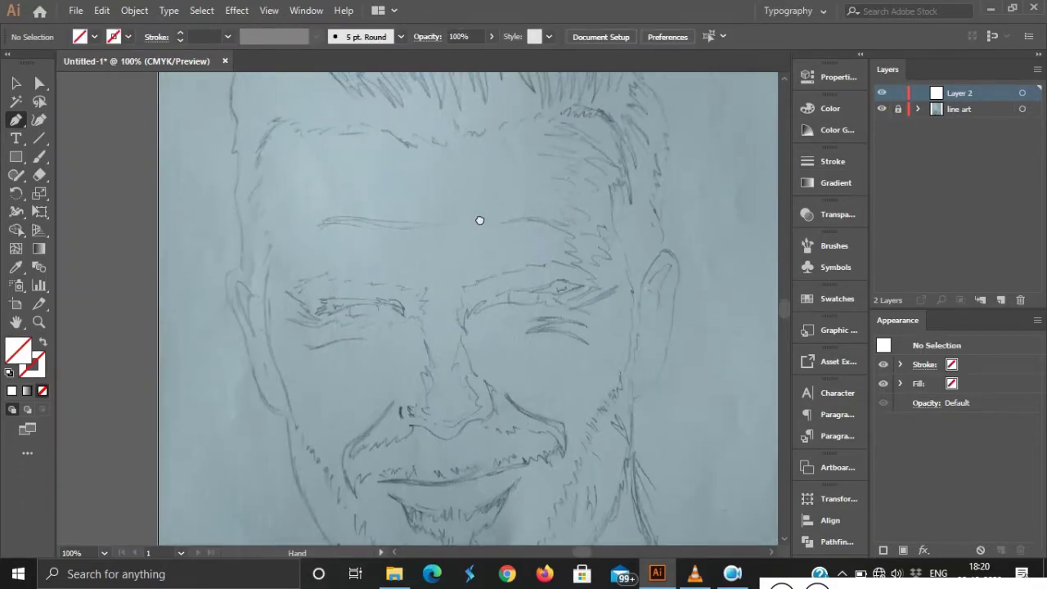
scroll(299, 206, up, 1)
scroll(379, 292, up, 1)
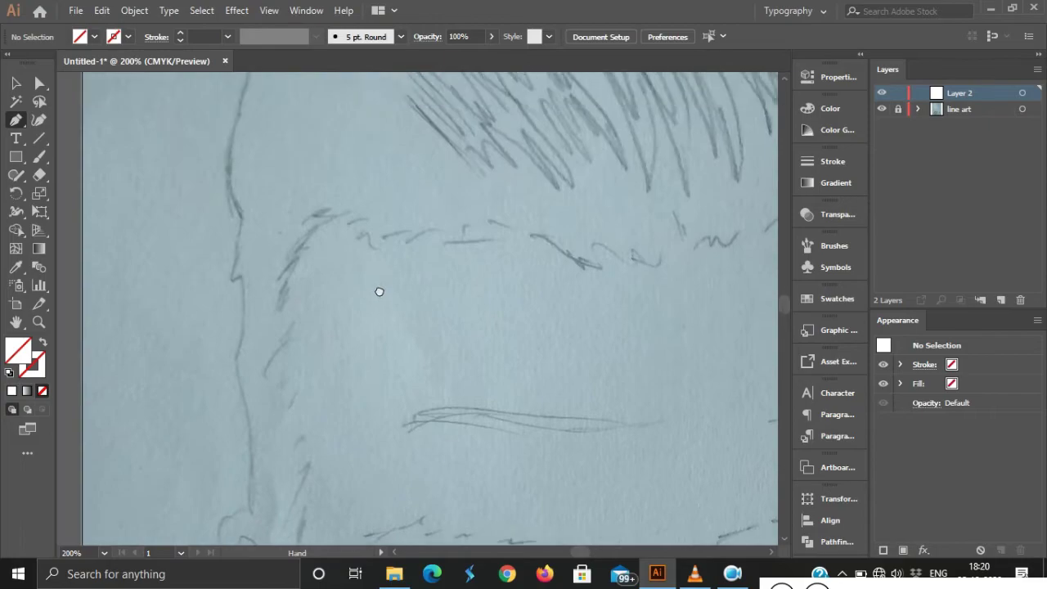
scroll(530, 213, down, 1)
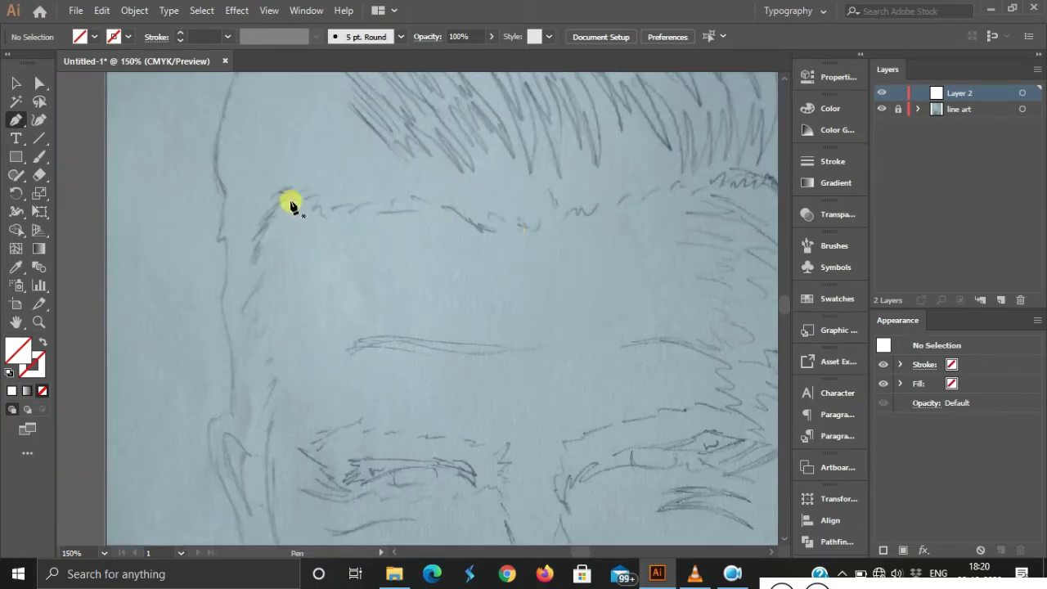
scroll(517, 240, up, 1)
scroll(513, 243, right, 2)
Start a Pen path at the forehead line with a white stroke.
click(471, 264)
scroll(471, 263, up, 3)
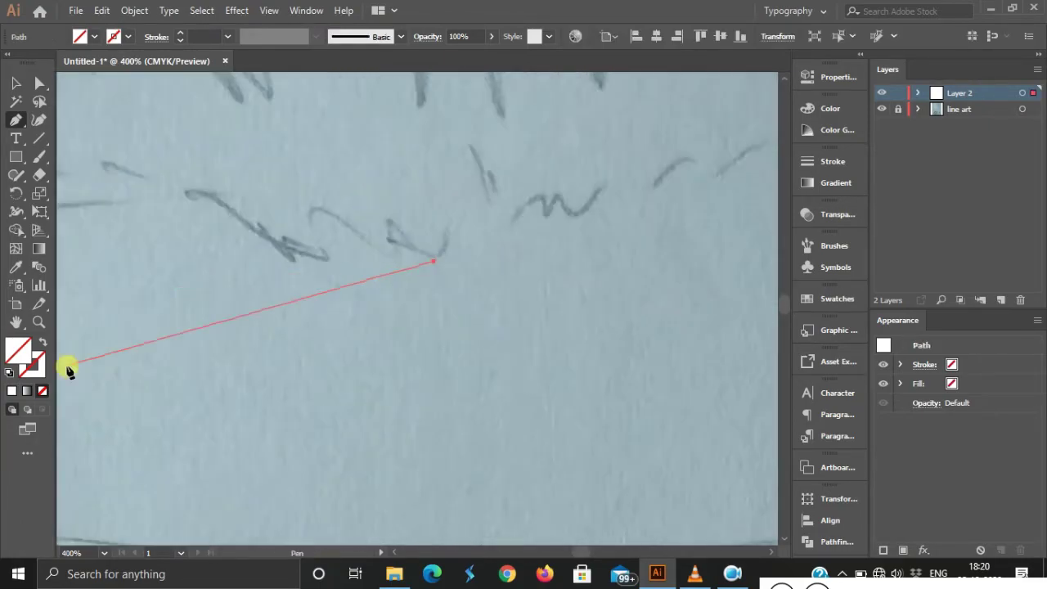
click(32, 364)
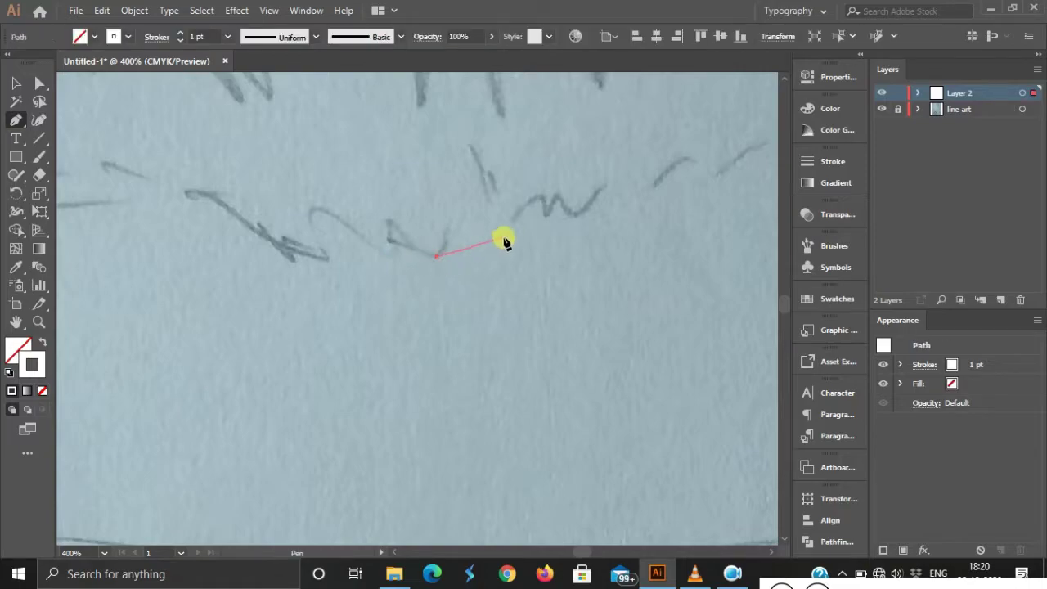
scroll(505, 236, down, 2)
scroll(428, 234, up, 2)
Extend the path along the forehead hairline.
click(433, 262)
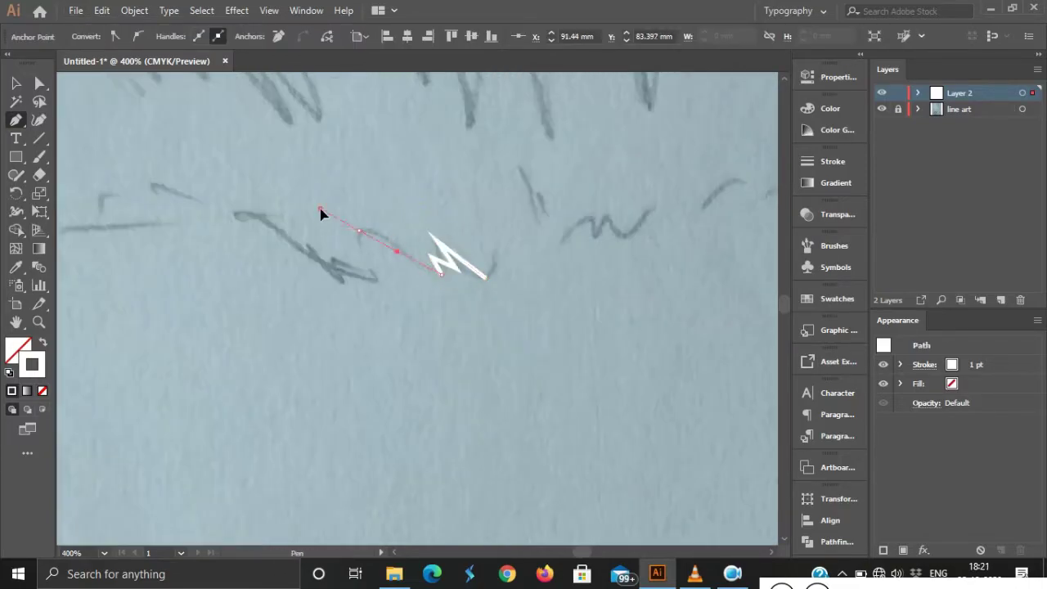
drag(312, 221, 376, 279)
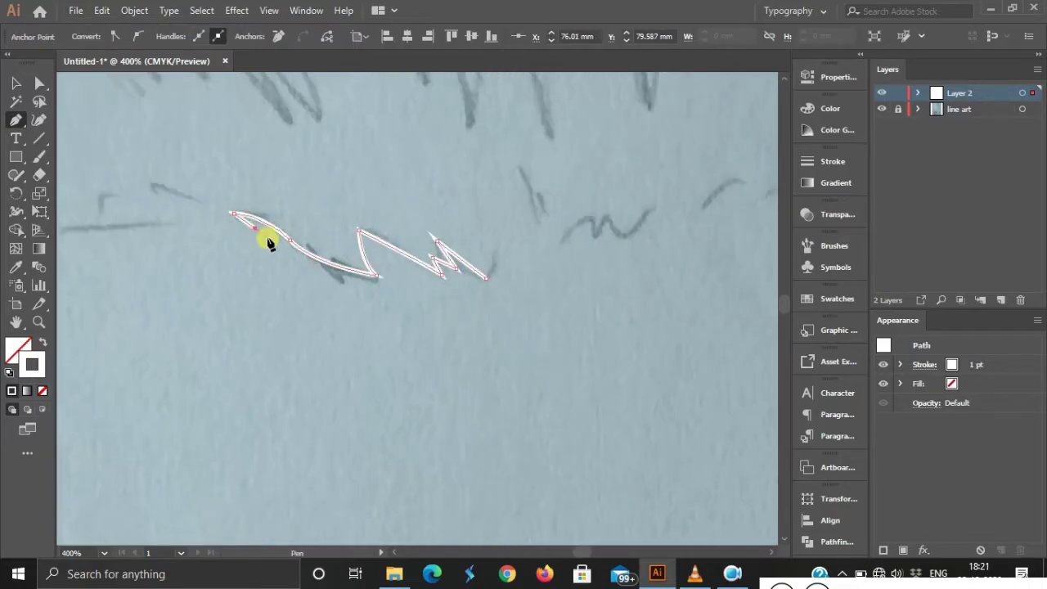
scroll(270, 242, down, 3)
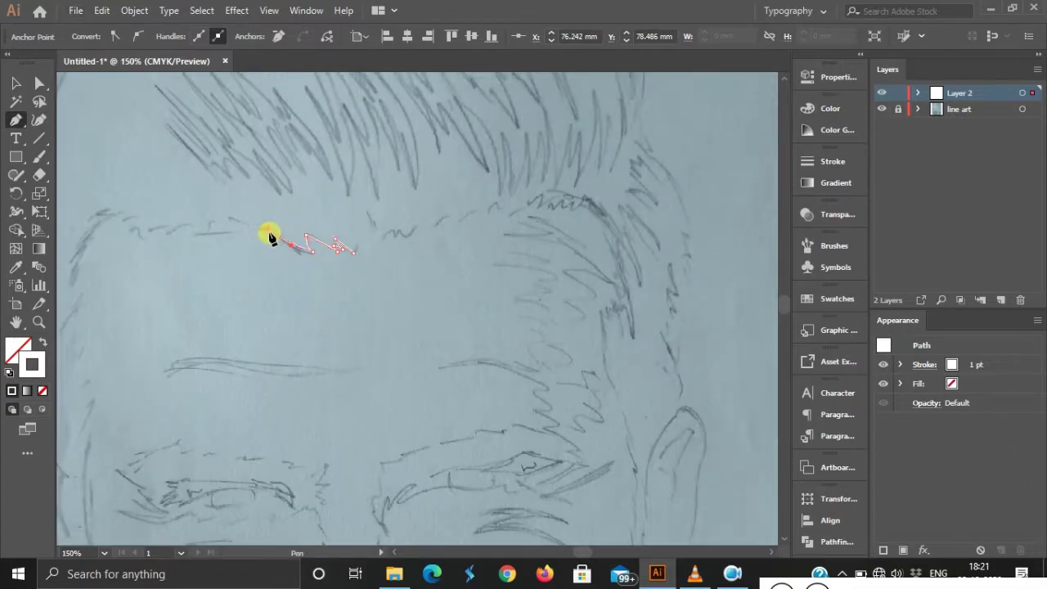
scroll(270, 237, up, 2)
scroll(211, 229, down, 1)
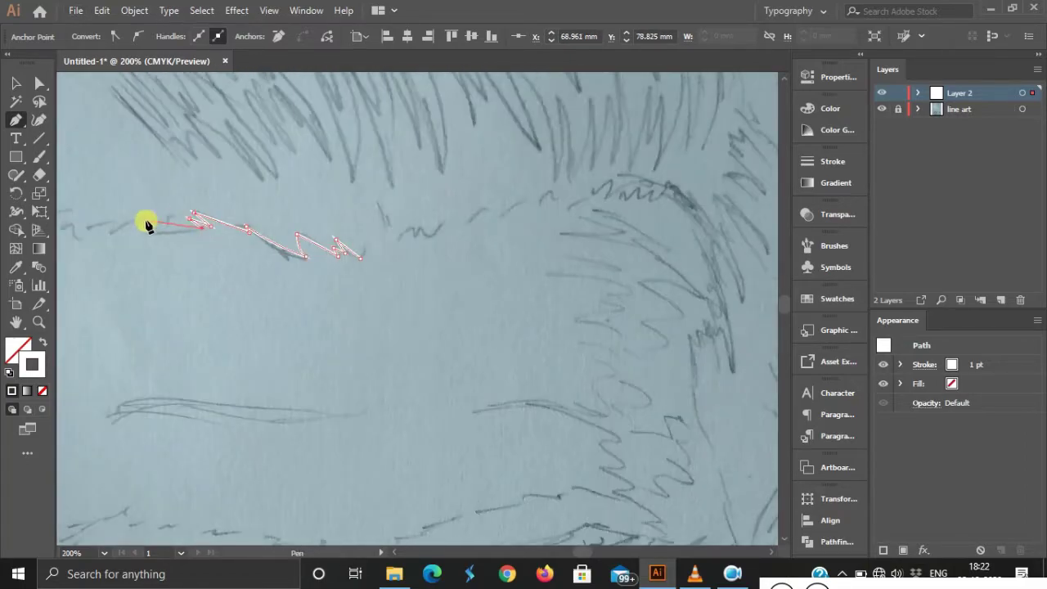
scroll(145, 228, down, 1)
scroll(205, 225, up, 2)
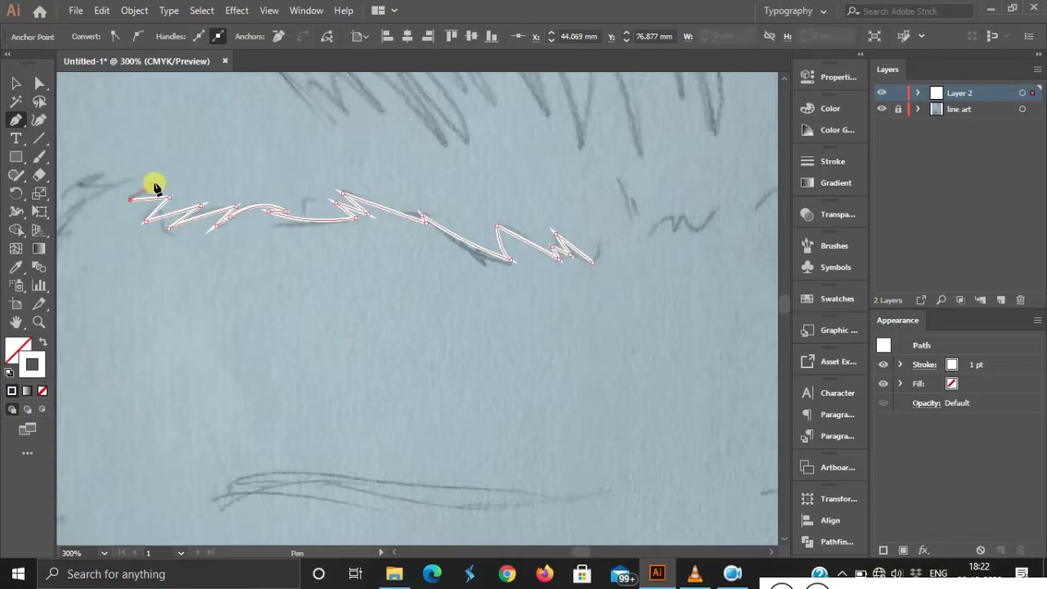
drag(152, 186, 262, 196)
Zigzag the stroke past the left temple and down the face's left edge.
click(169, 215)
click(138, 262)
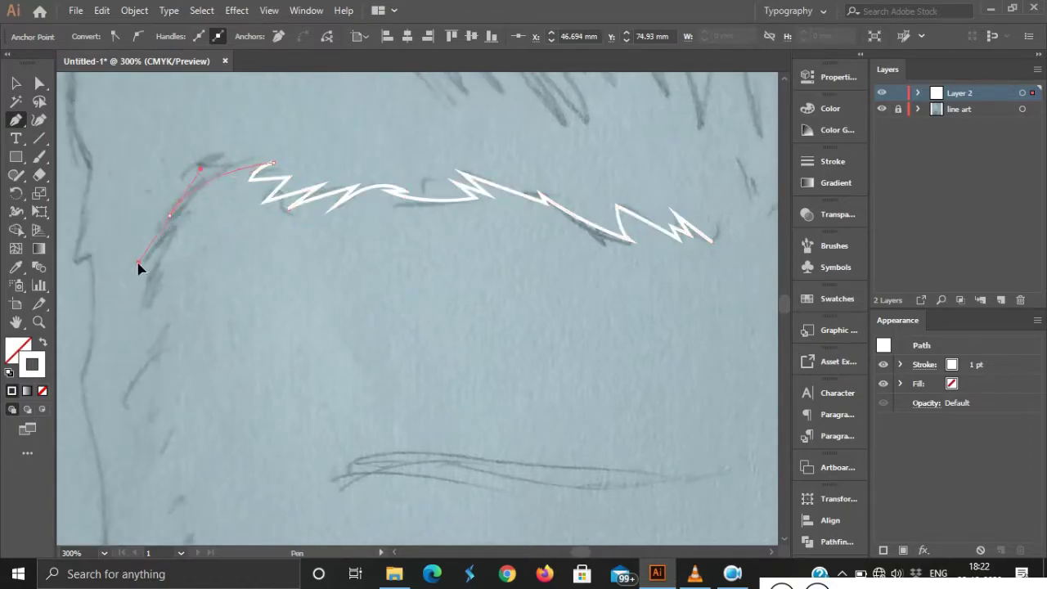
click(147, 285)
scroll(167, 267, up, 1)
click(169, 229)
click(147, 243)
click(161, 273)
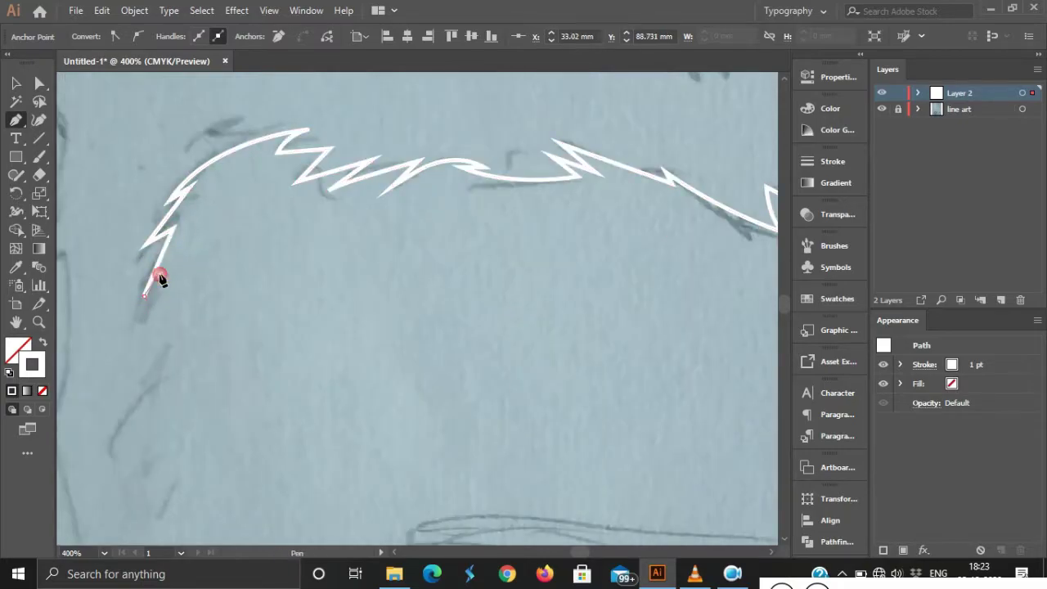
click(143, 324)
click(160, 303)
click(167, 339)
click(147, 378)
click(158, 375)
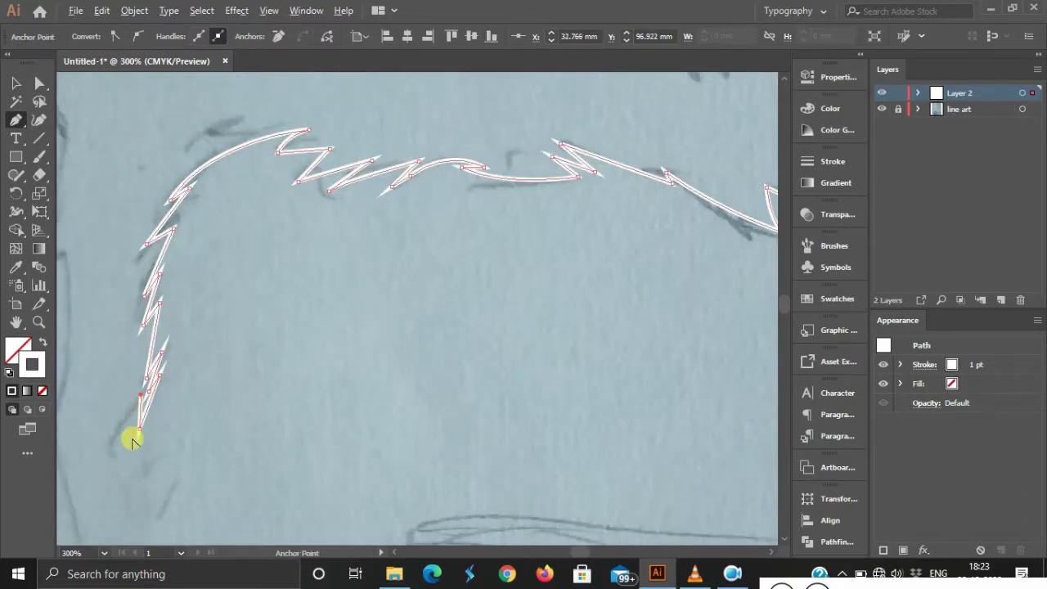
Extend the jagged stroke further down the left cheek.
scroll(132, 440, down, 4)
click(206, 304)
click(222, 339)
click(237, 384)
click(210, 449)
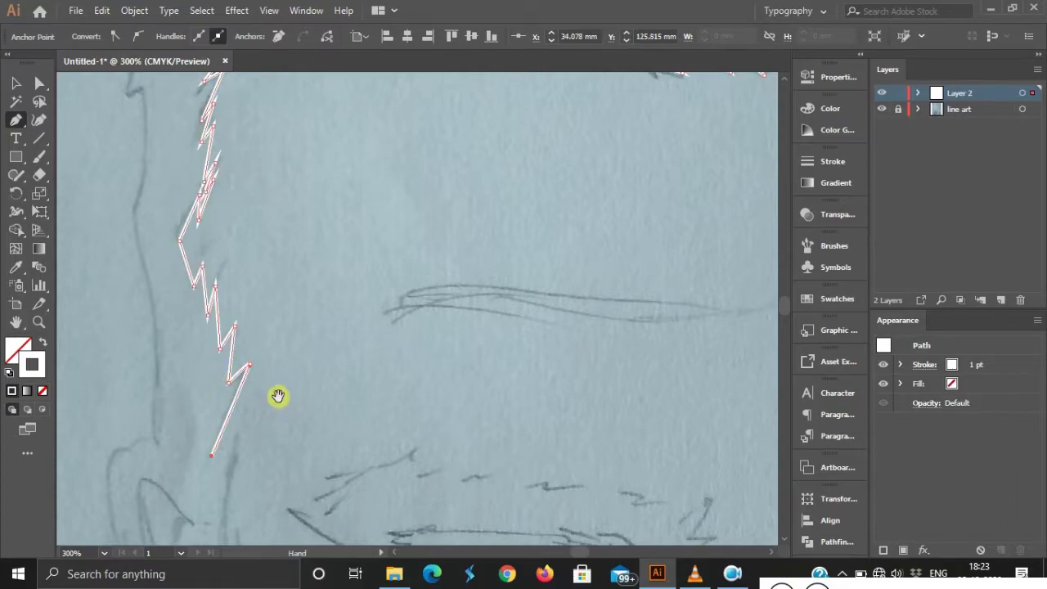
scroll(262, 308, down, 2)
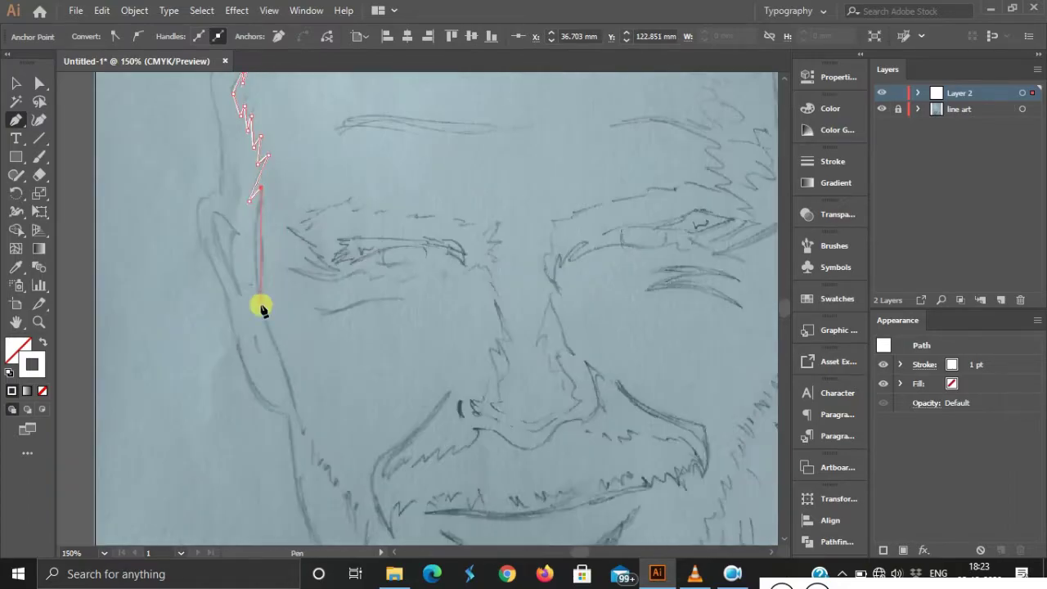
Trace the jagged outline down the jawline toward the chin.
click(302, 439)
scroll(302, 439, up, 2)
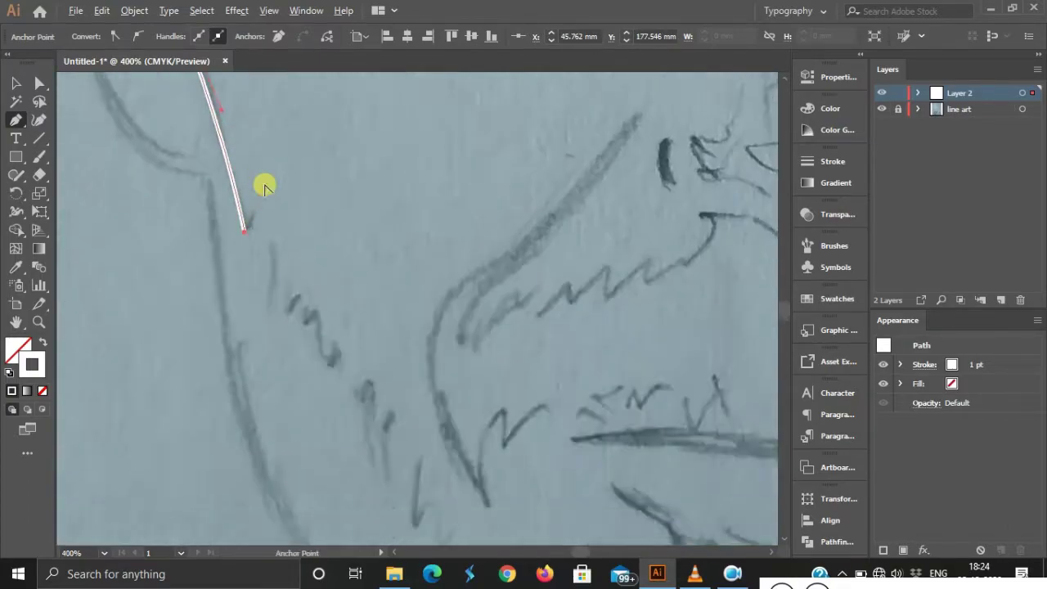
click(258, 197)
click(273, 267)
click(322, 340)
click(344, 376)
click(372, 395)
click(381, 444)
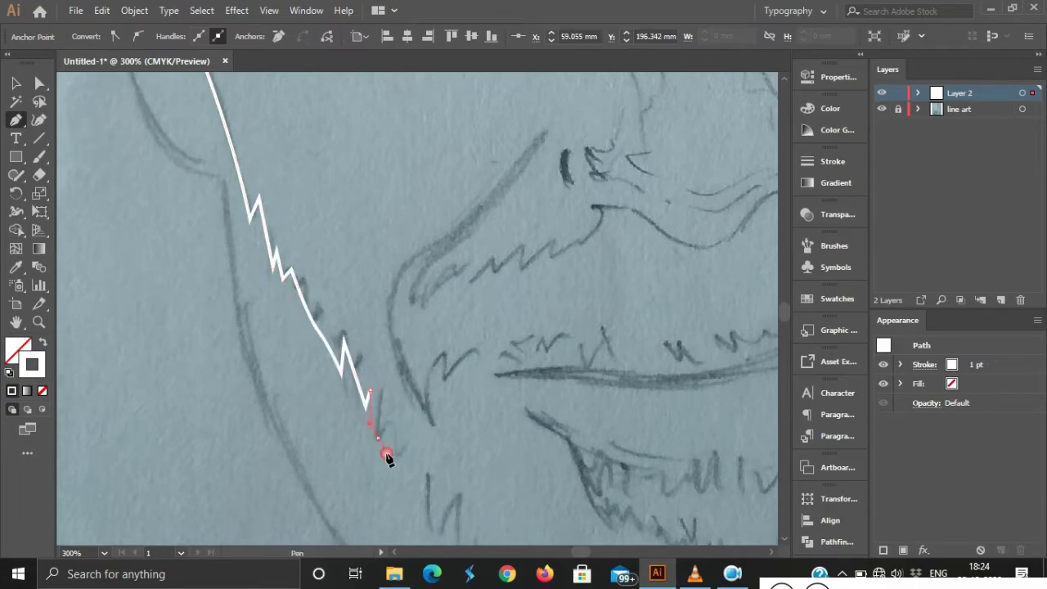
scroll(381, 444, down, 1)
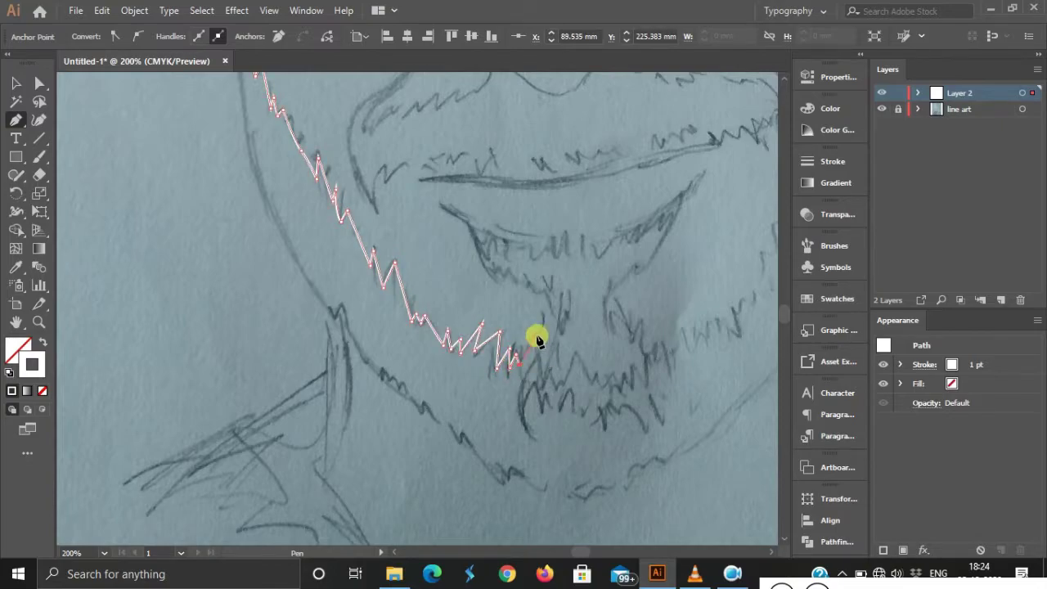
Turn the stroke up below the lower lip with zigzag beard points.
click(560, 319)
click(566, 288)
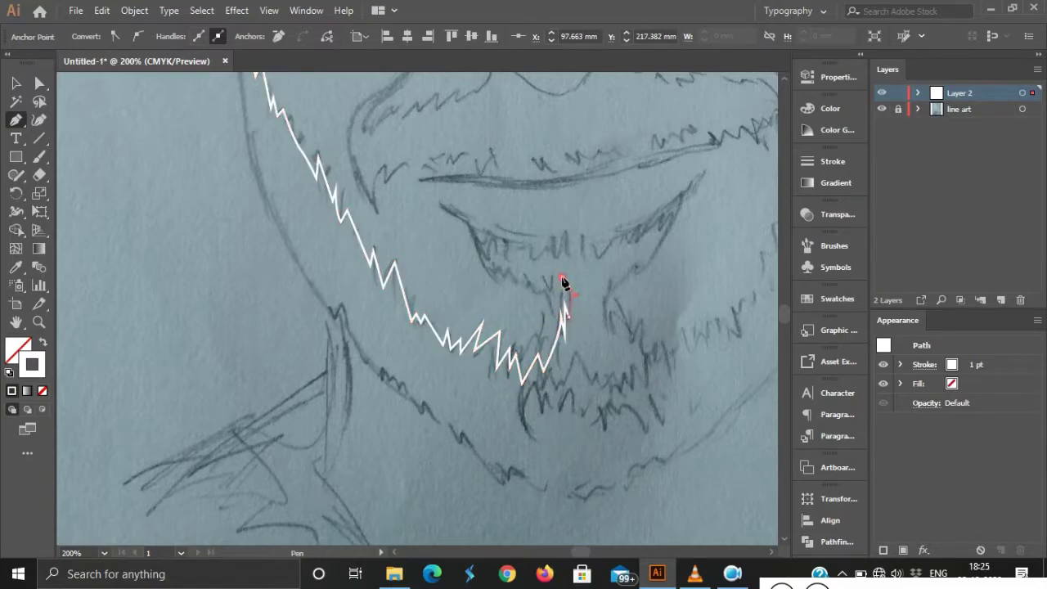
scroll(564, 287, up, 3)
click(576, 336)
scroll(530, 278, down, 2)
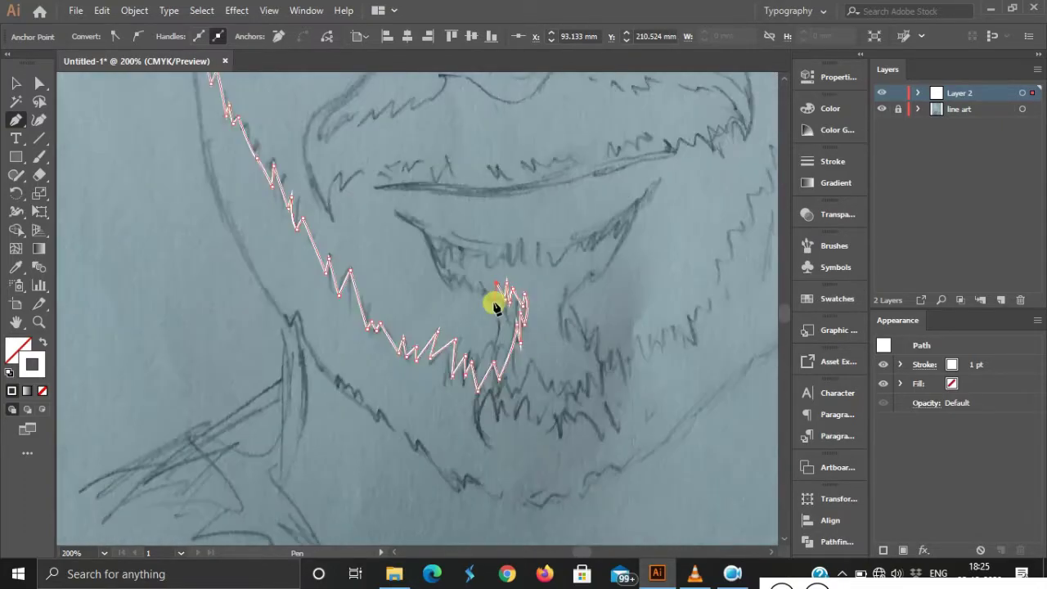
scroll(495, 299, up, 2)
click(476, 279)
click(478, 309)
Trace the jagged lower-lip edge left to the mouth corner and back.
click(446, 269)
click(433, 294)
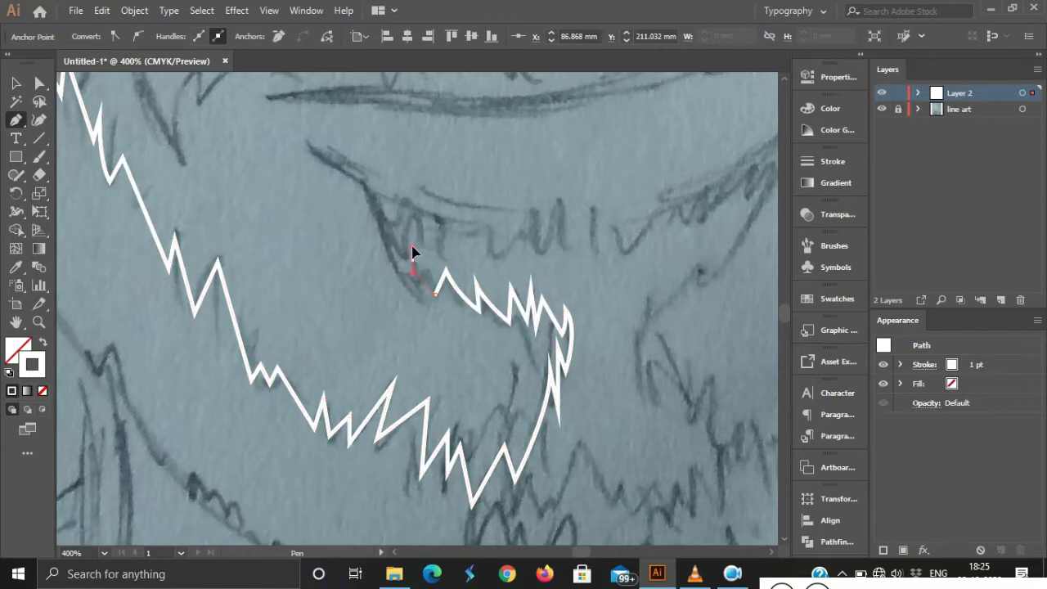
click(411, 260)
click(310, 150)
click(369, 187)
click(391, 233)
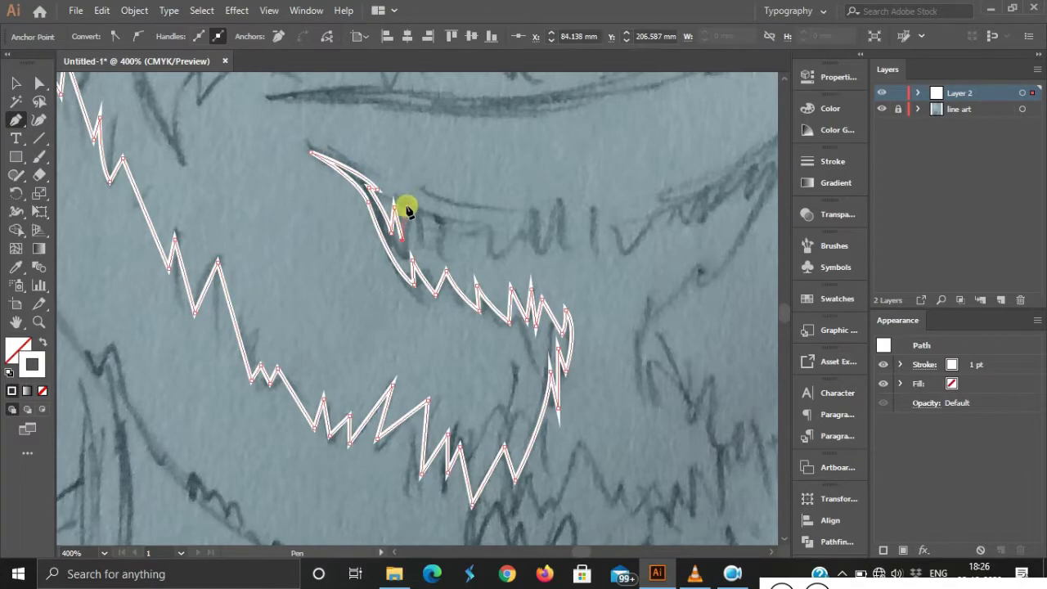
scroll(404, 210, down, 1)
scroll(374, 250, up, 1)
click(381, 238)
scroll(442, 246, down, 1)
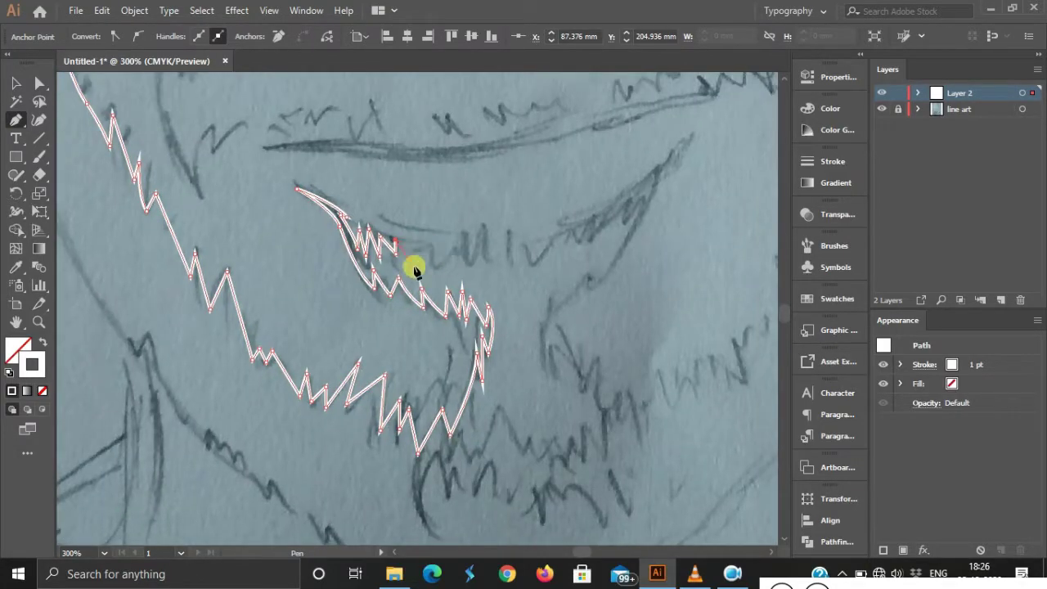
Zigzag along the upper lip and mustache edge up to its tip.
click(439, 264)
click(448, 243)
click(475, 263)
click(507, 229)
click(528, 250)
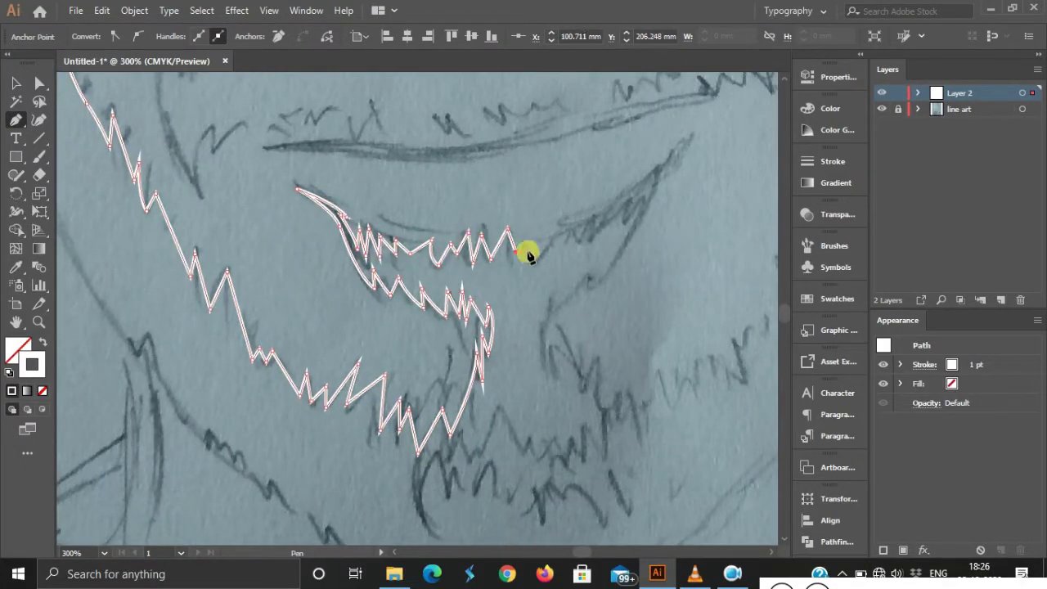
click(570, 221)
click(577, 237)
click(594, 215)
click(598, 237)
click(610, 215)
click(646, 197)
click(661, 173)
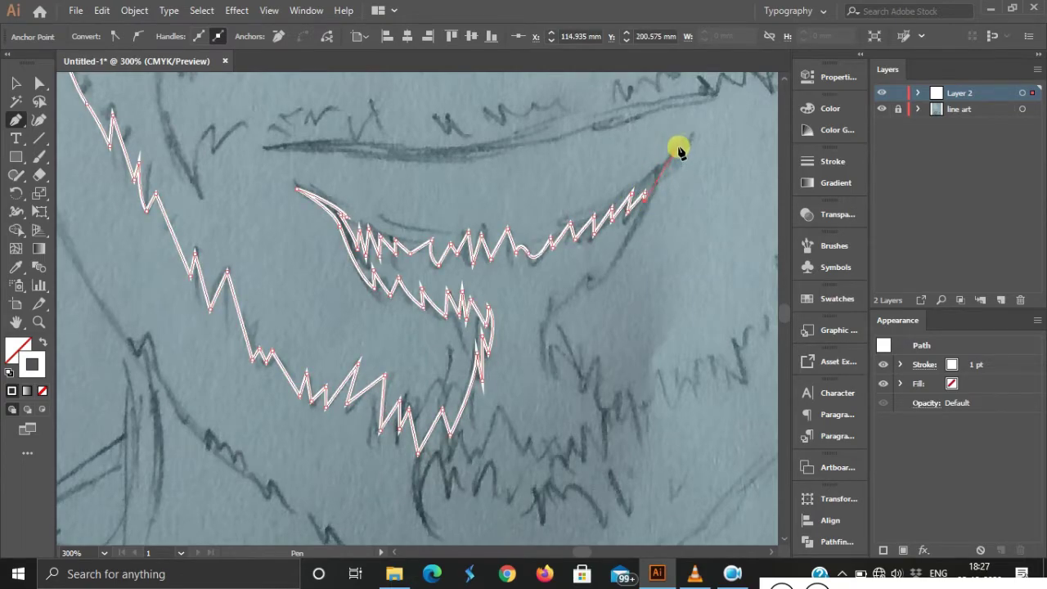
scroll(678, 152, up, 3)
Form the pointed mustache tip and curve the outline back down to finish it.
click(650, 137)
drag(568, 298, 525, 400)
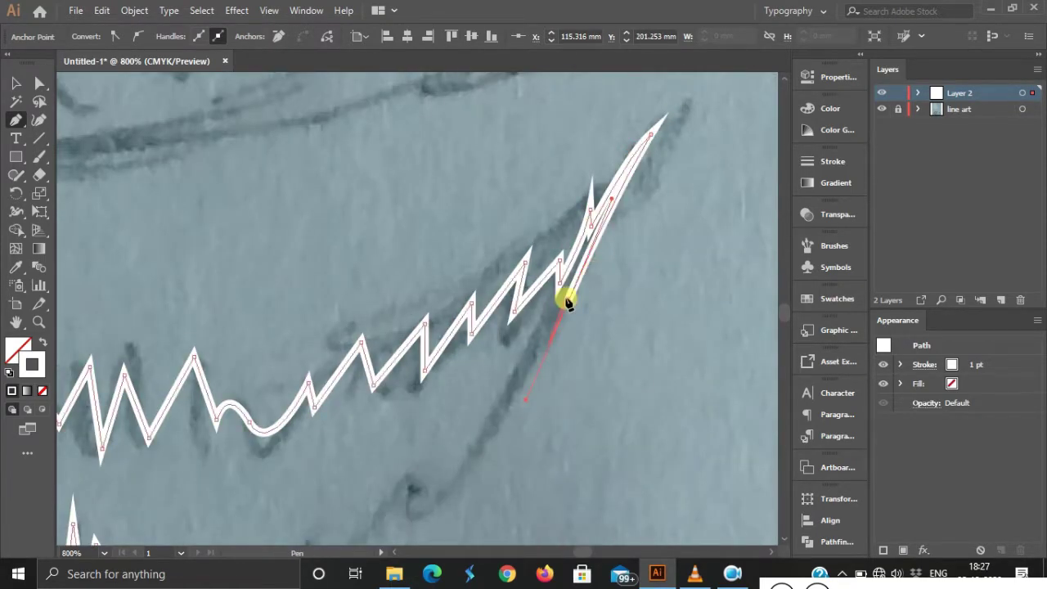
scroll(556, 191, down, 3)
click(477, 253)
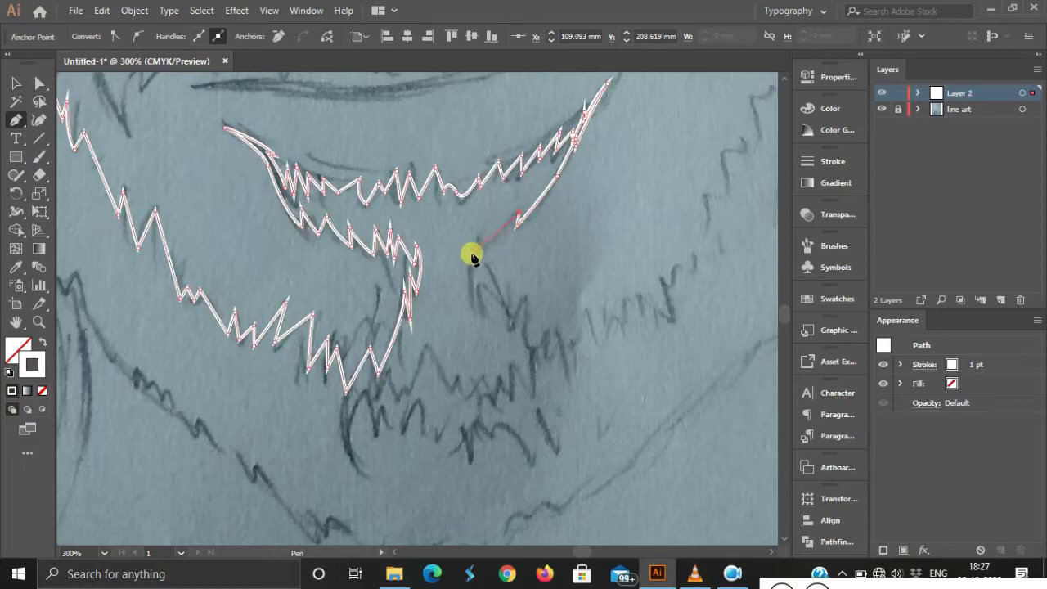
drag(471, 299, 496, 305)
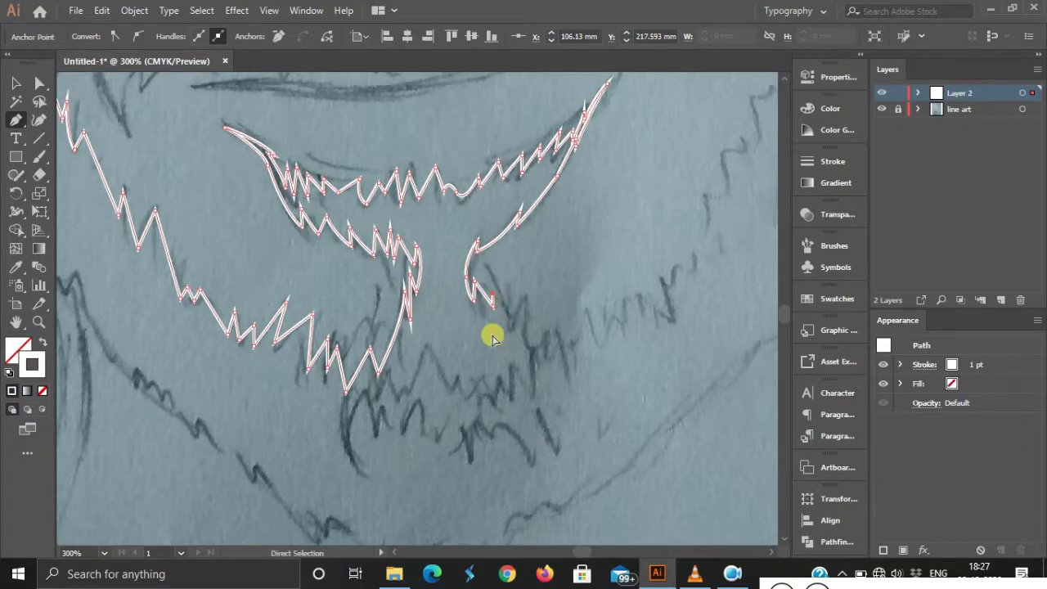
ctrl+click(493, 305)
Start a new stroke under the mustache, zigzagging down the beard edge.
click(474, 283)
click(481, 311)
click(498, 327)
click(507, 314)
click(519, 309)
click(517, 335)
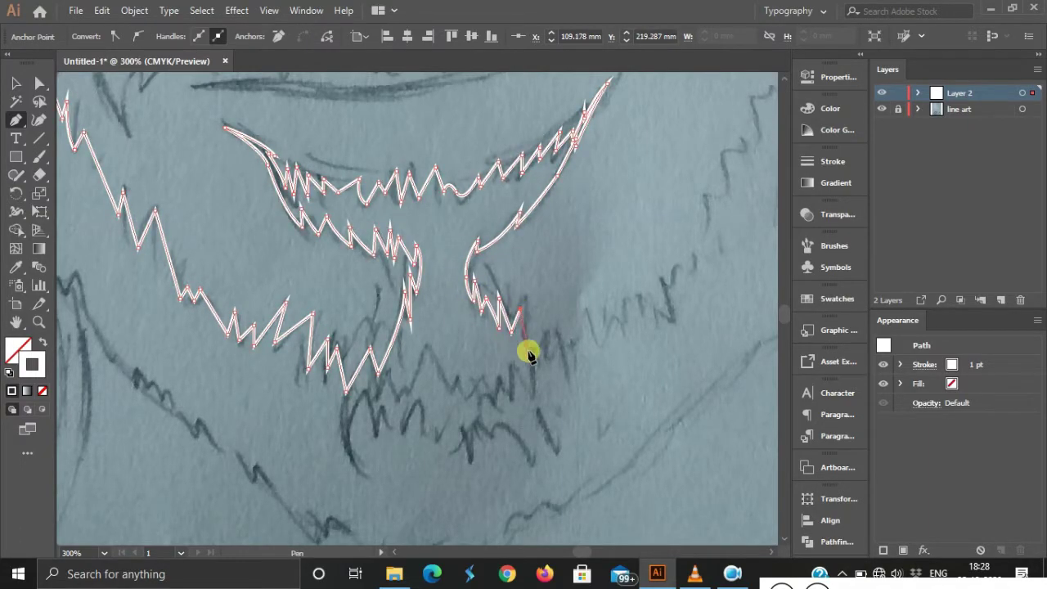
drag(533, 351, 530, 384)
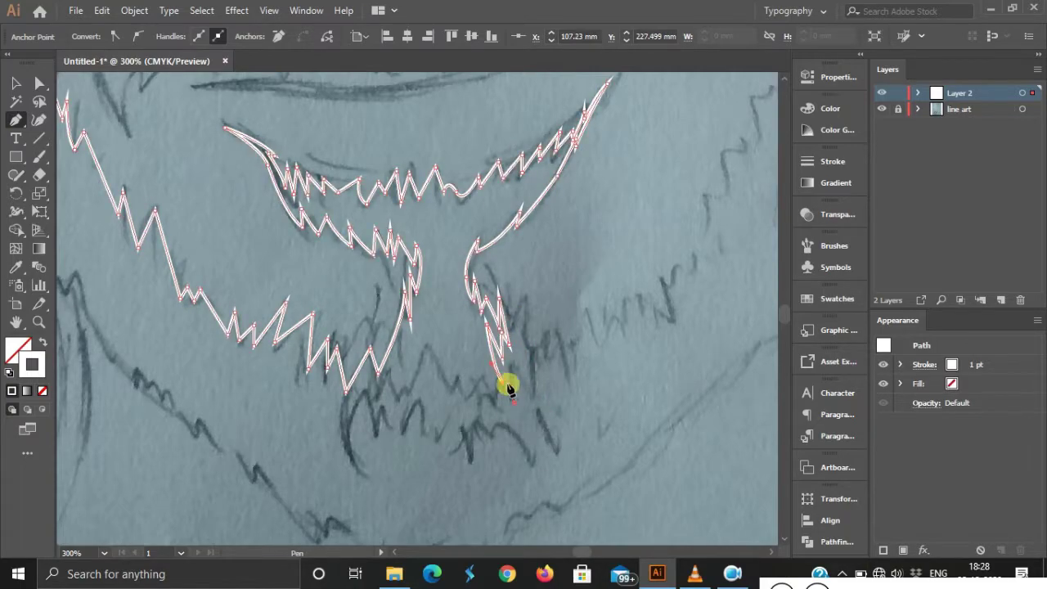
Zigzag the beard stroke back upward and curve it toward the jaw.
click(518, 353)
click(528, 392)
click(533, 351)
click(545, 331)
click(558, 324)
click(566, 349)
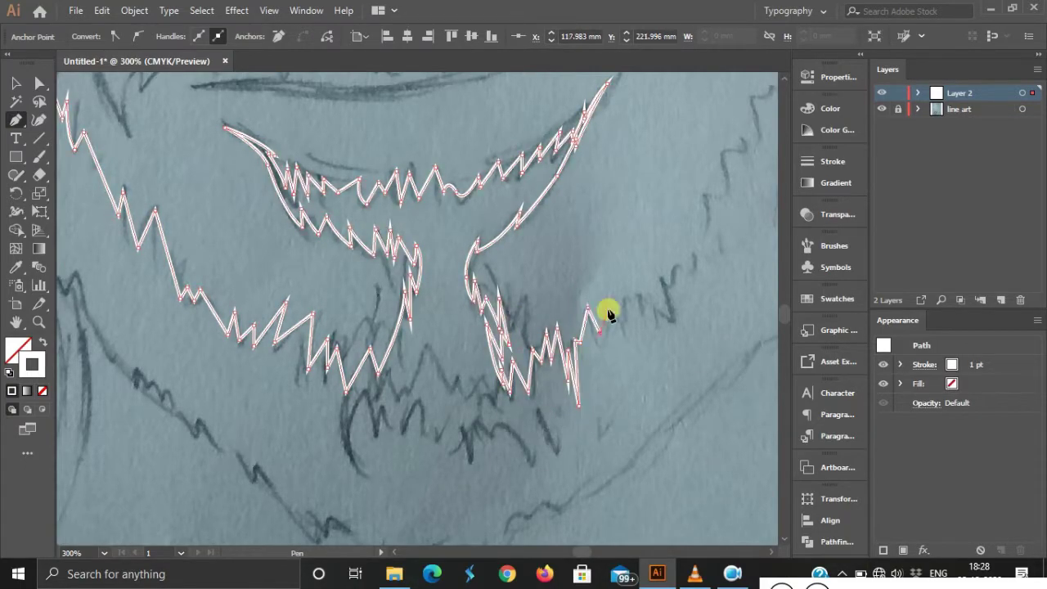
drag(671, 297, 563, 346)
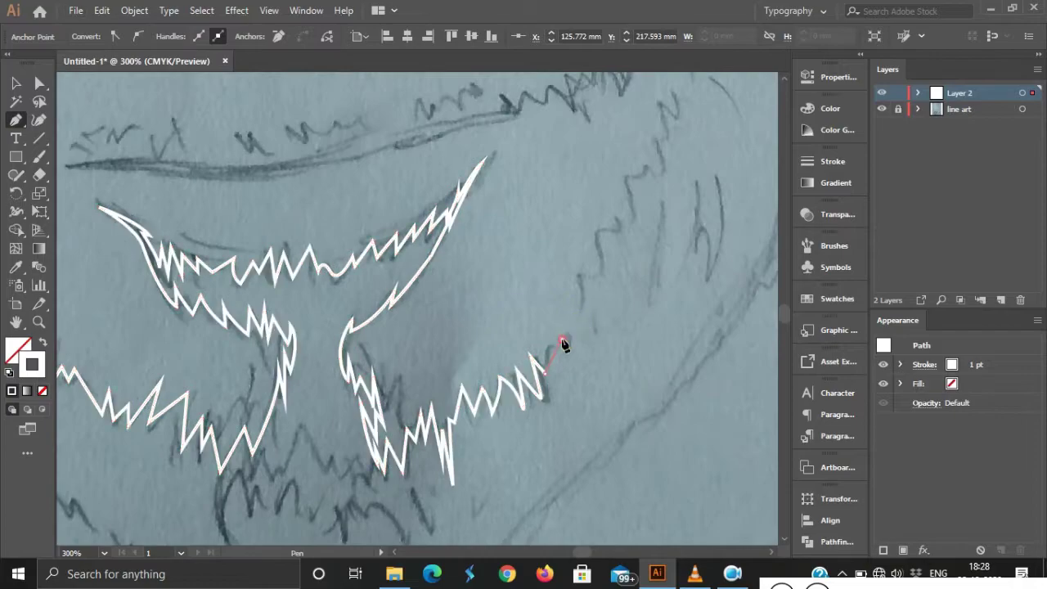
drag(599, 238, 606, 289)
Continue the jagged stroke up the jaw toward the ear.
click(608, 277)
click(614, 212)
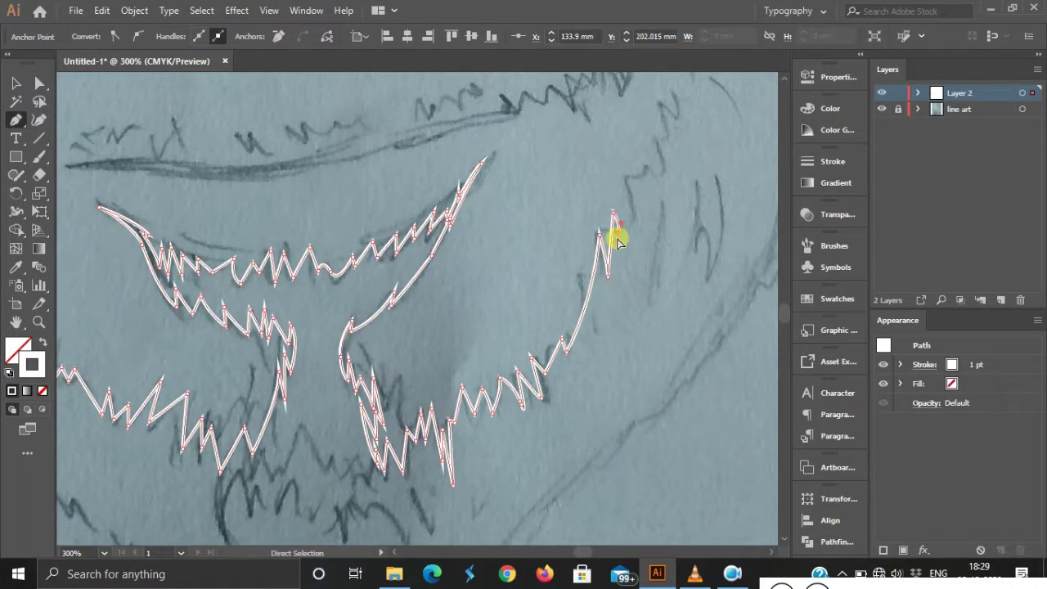
scroll(618, 240, down, 2)
scroll(626, 152, down, 2)
scroll(548, 286, up, 4)
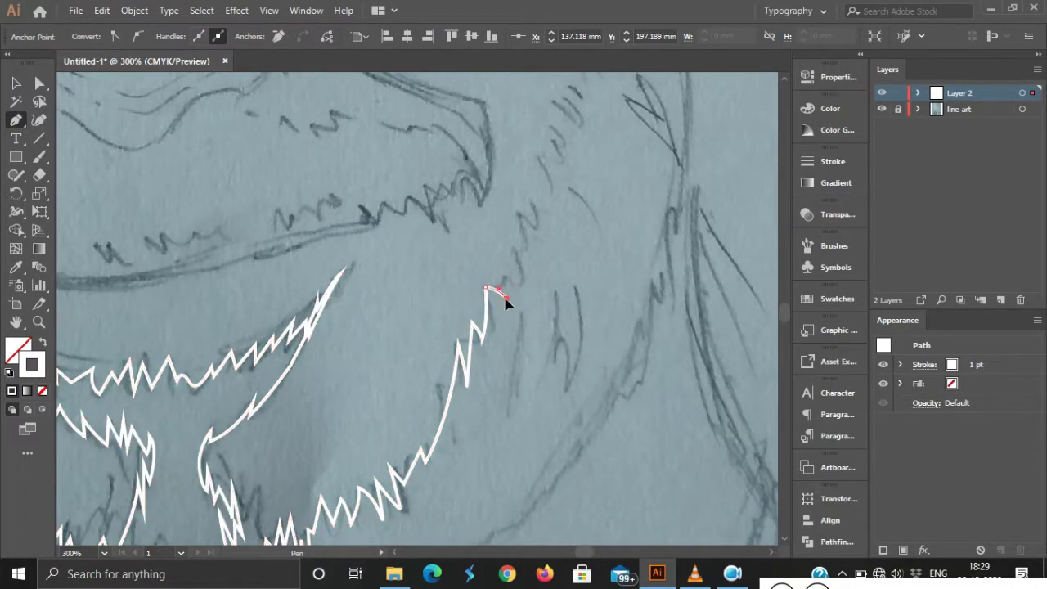
click(504, 301)
click(521, 269)
click(523, 218)
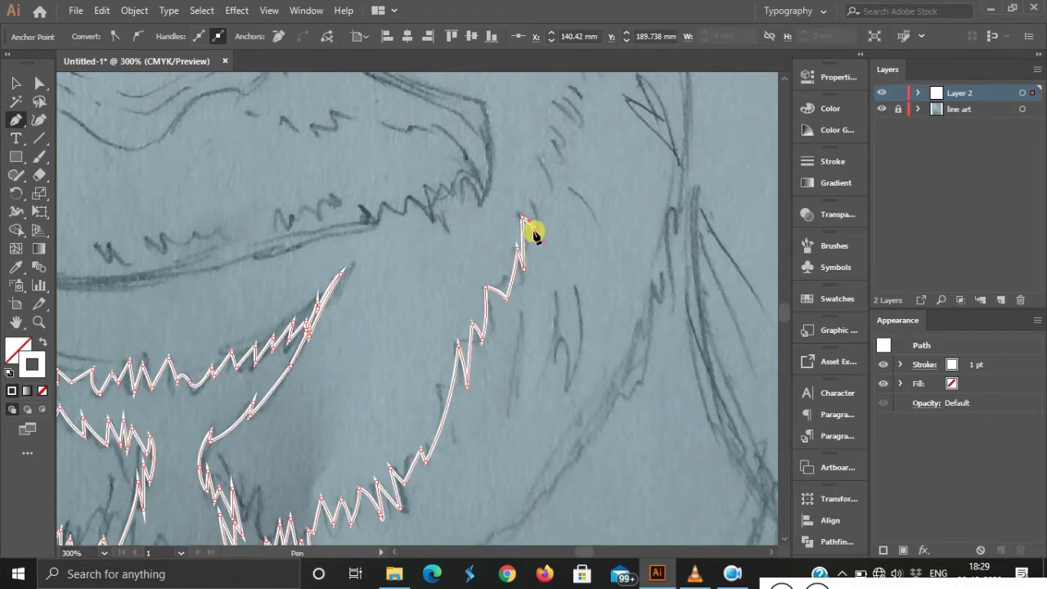
scroll(571, 211, up, 1)
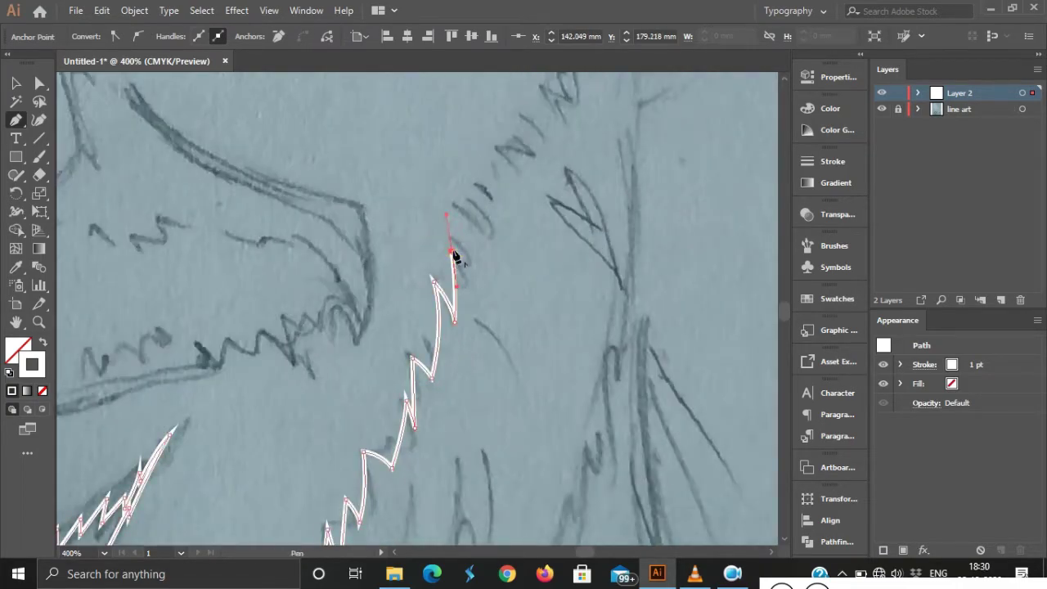
scroll(476, 357, down, 1)
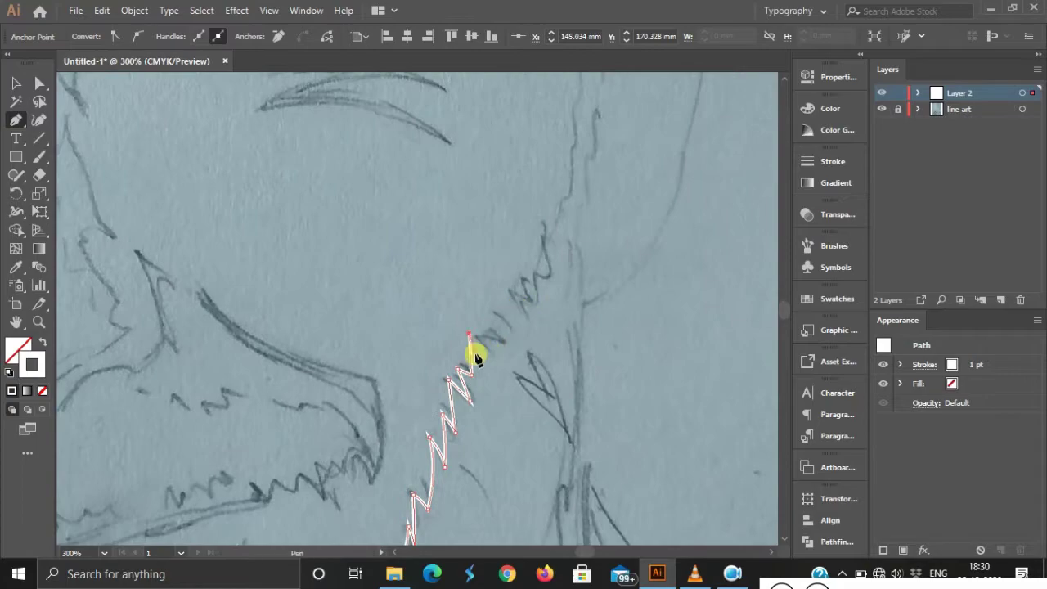
drag(512, 290, 520, 325)
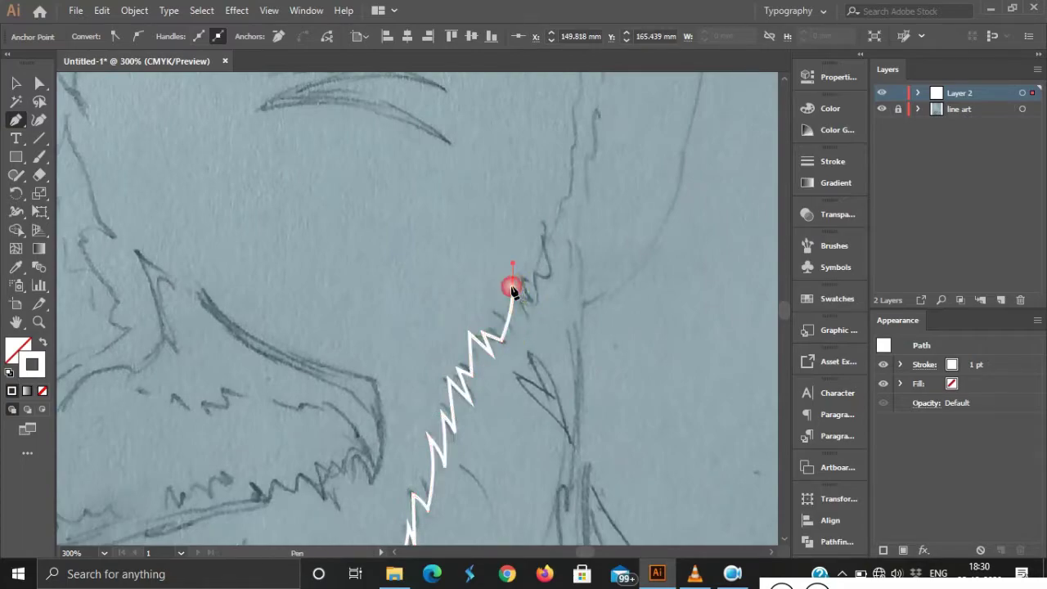
scroll(510, 292, down, 1)
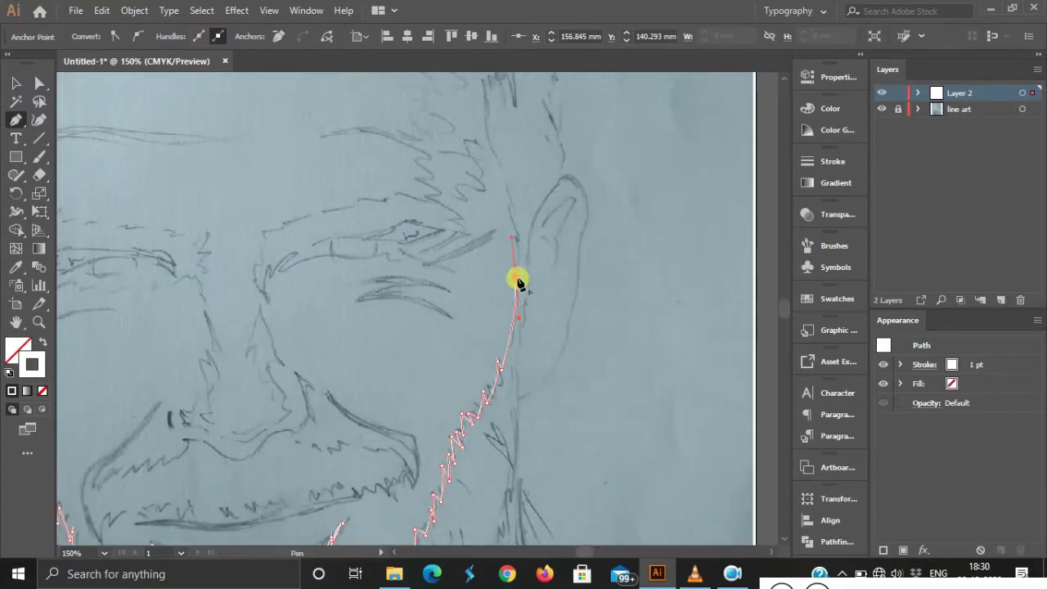
Extend the jagged white stroke up beside and past the ear into the hair.
scroll(518, 297, up, 1)
scroll(511, 188, up, 1)
scroll(515, 205, up, 3)
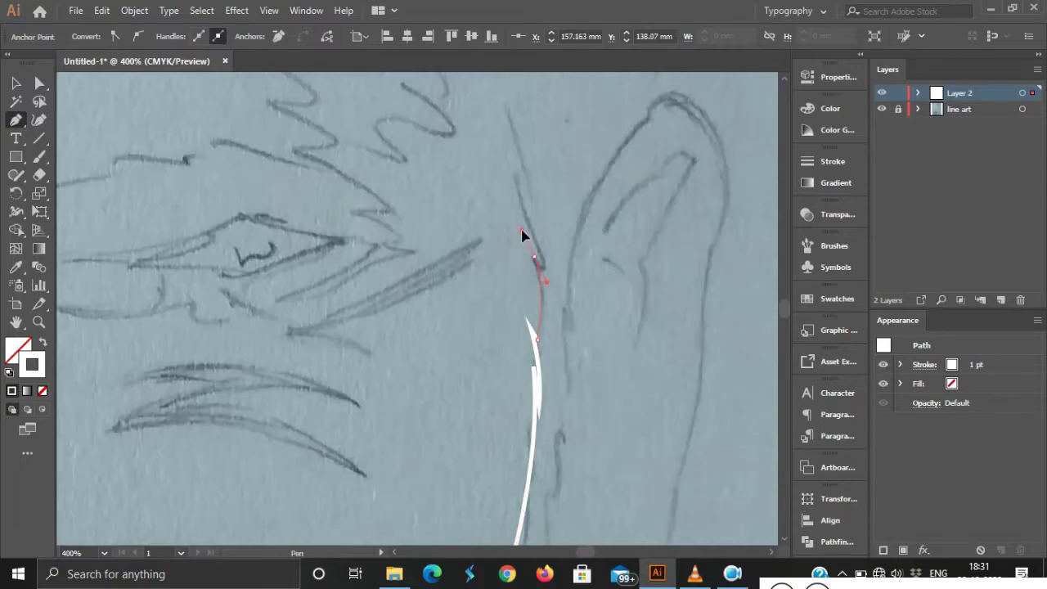
drag(532, 260, 546, 276)
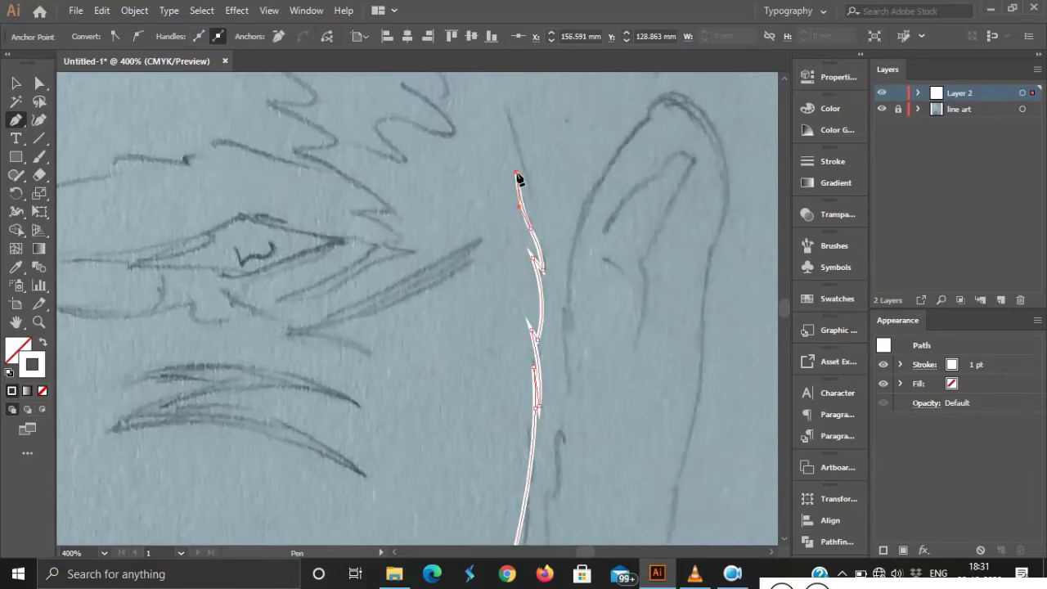
scroll(542, 206, down, 1)
scroll(561, 339, down, 1)
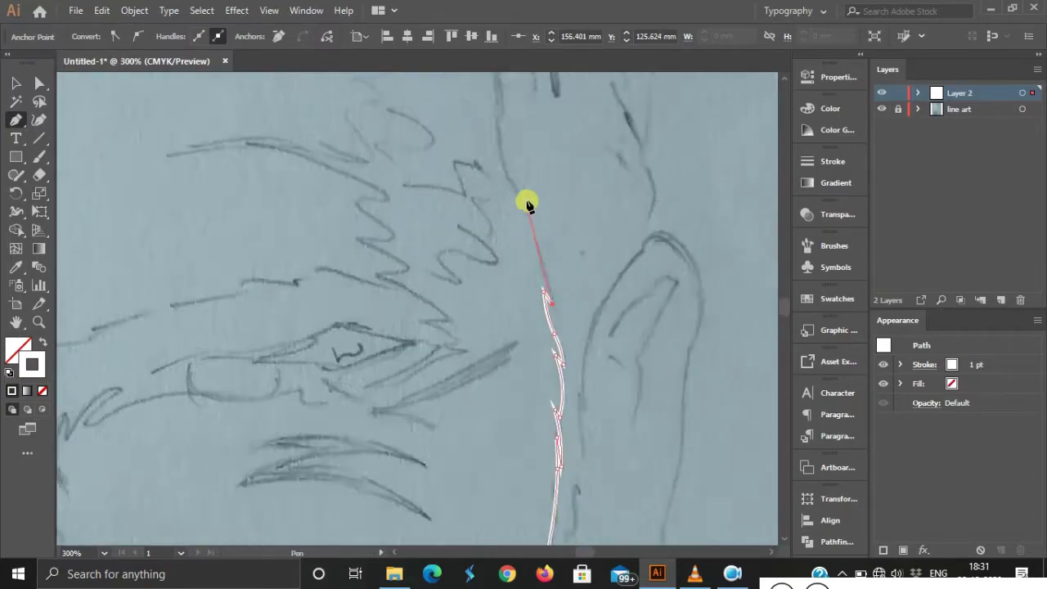
click(528, 204)
scroll(519, 292, up, 3)
drag(507, 122, 515, 131)
scroll(511, 127, up, 2)
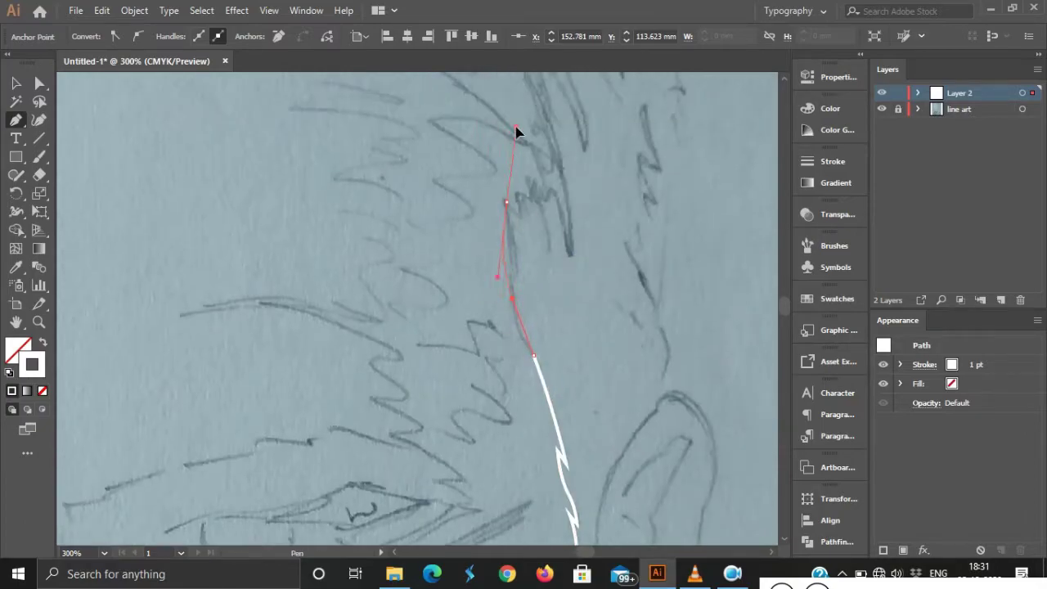
Curve the stroke up through the hair strand to the top of the hair.
drag(567, 253, 580, 156)
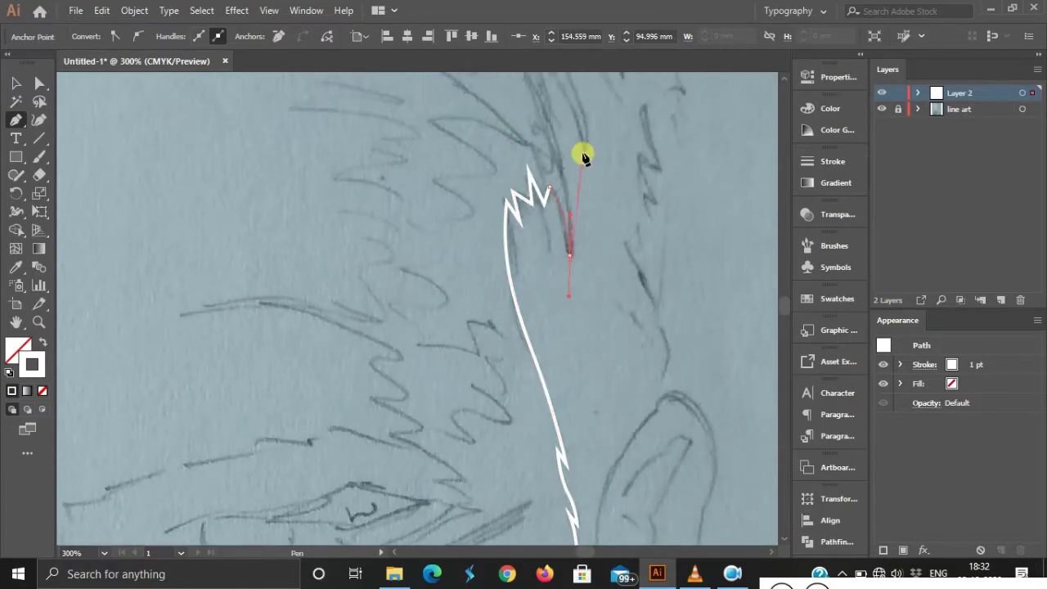
scroll(573, 204, up, 3)
click(497, 144)
key(ctrl+plus)
mouse_move(567, 273)
mouse_down()
mouse_move(584, 306)
mouse_move(575, 316)
mouse_up()
key(ctrl+plus)
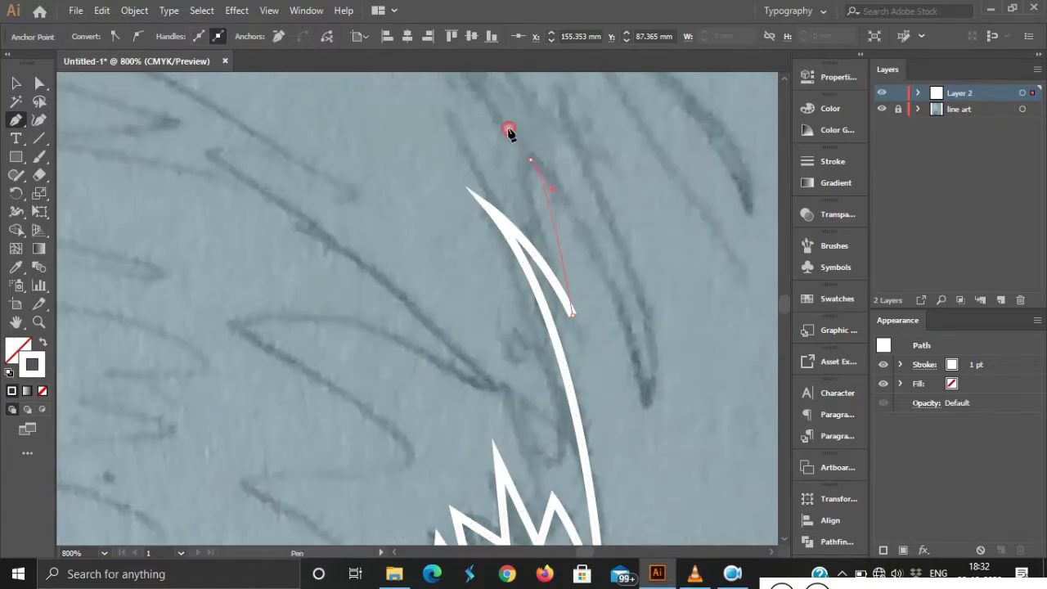
key(ctrl+minus)
key(ctrl+minus)
key(ctrl+minus)
drag(580, 443, 582, 457)
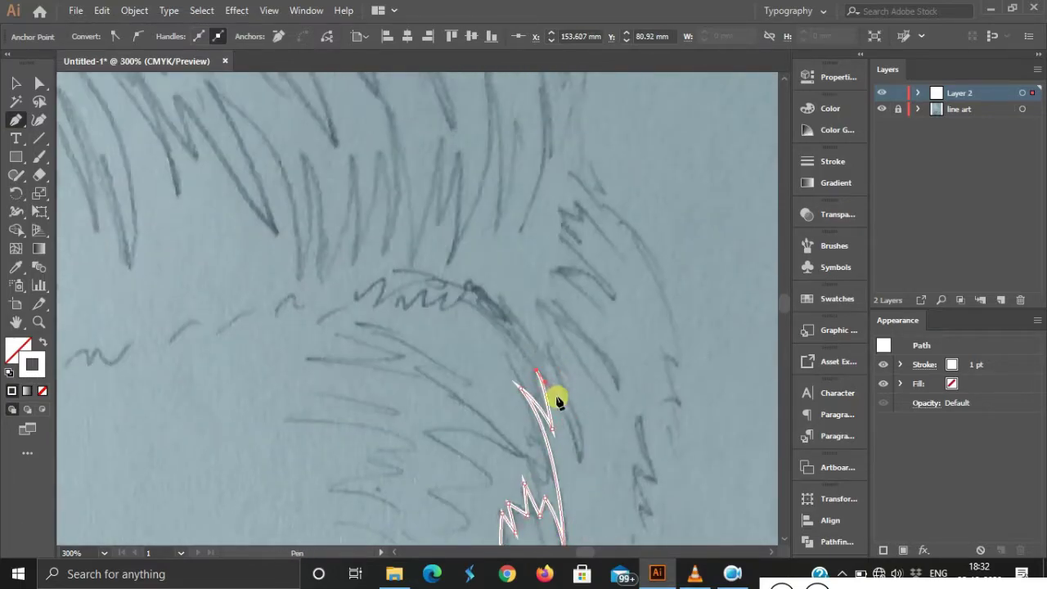
drag(474, 288, 502, 332)
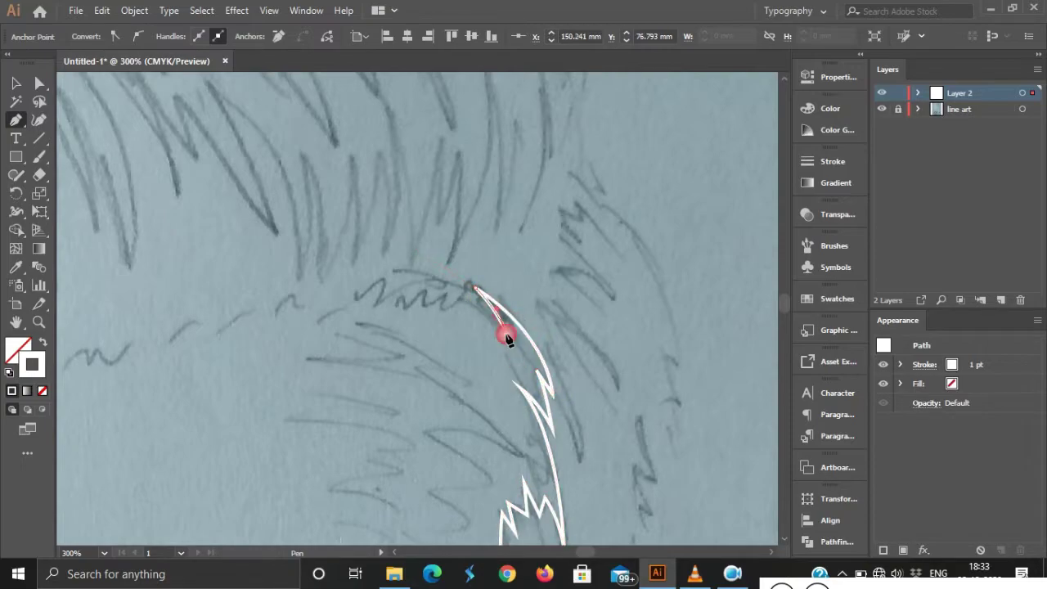
Zigzag jagged points left along the top edge of the hair across the head.
click(462, 303)
click(444, 292)
click(359, 304)
click(320, 299)
drag(200, 331, 437, 240)
click(444, 242)
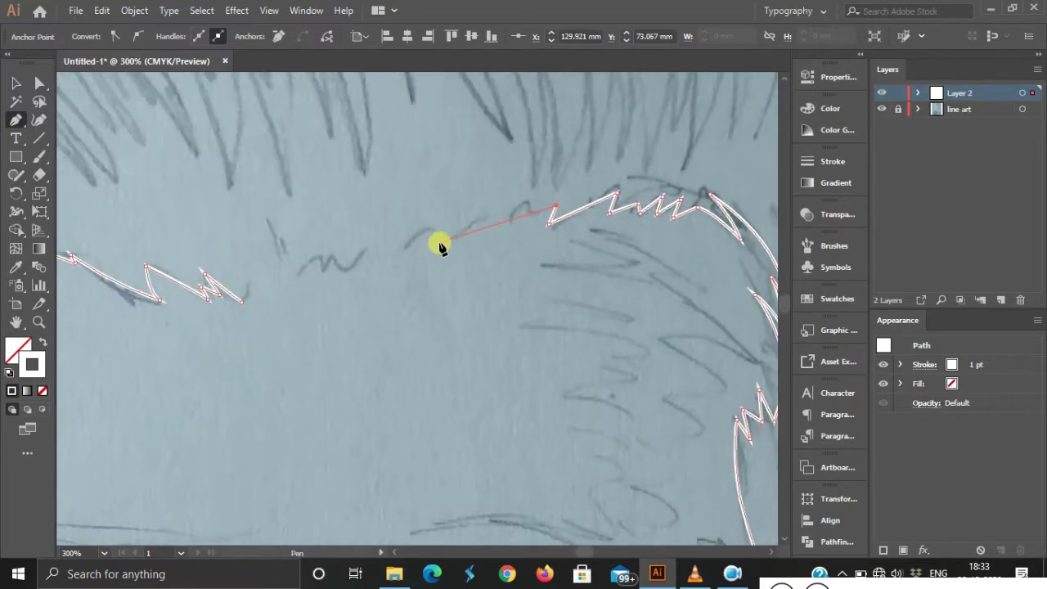
click(372, 262)
click(323, 275)
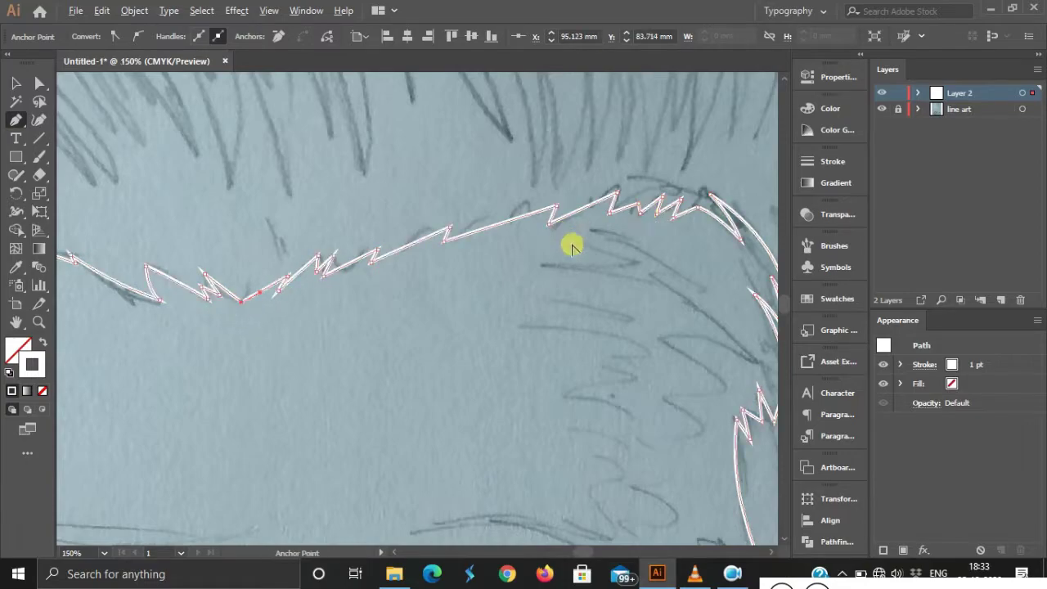
scroll(491, 262, down, 2)
scroll(372, 260, up, 1)
Trace the eyebrow curve with a new stroke, redrawing its end point, then finish it.
click(332, 214)
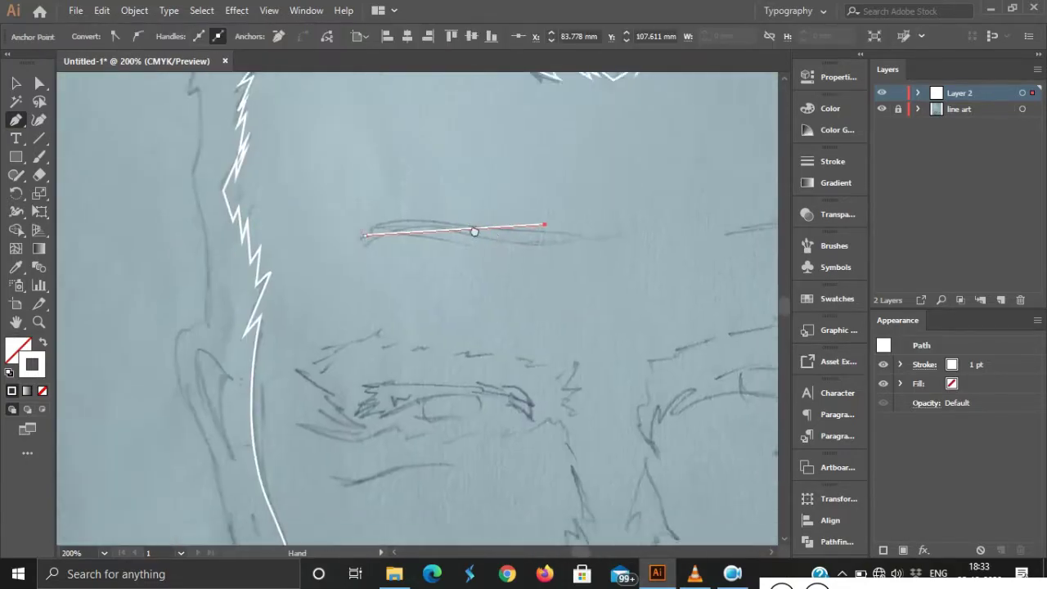
drag(452, 205, 540, 225)
key(ctrl+z)
drag(479, 210, 579, 209)
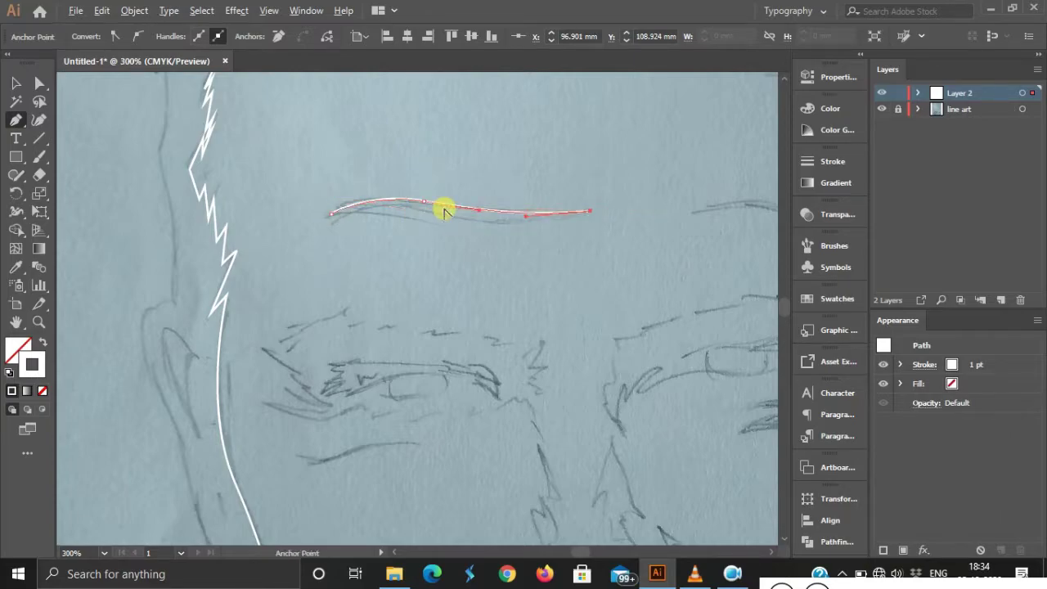
key(Escape)
Begin a short angled stroke outlining the eye at the eyebrow's inner end.
scroll(580, 187, down, 2)
scroll(460, 214, up, 1)
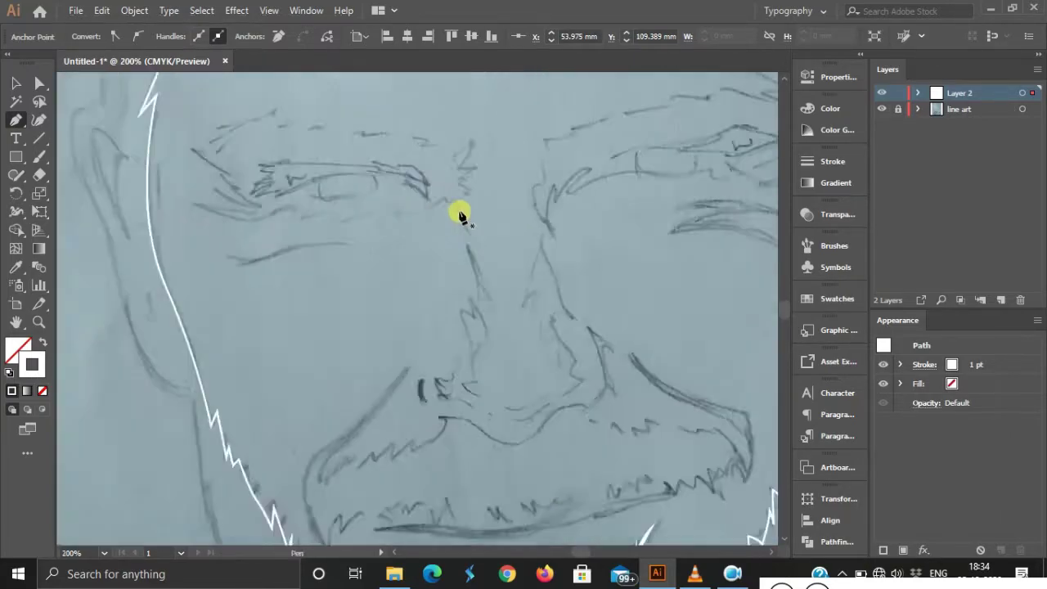
scroll(459, 214, down, 2)
scroll(454, 234, up, 1)
scroll(445, 326, up, 1)
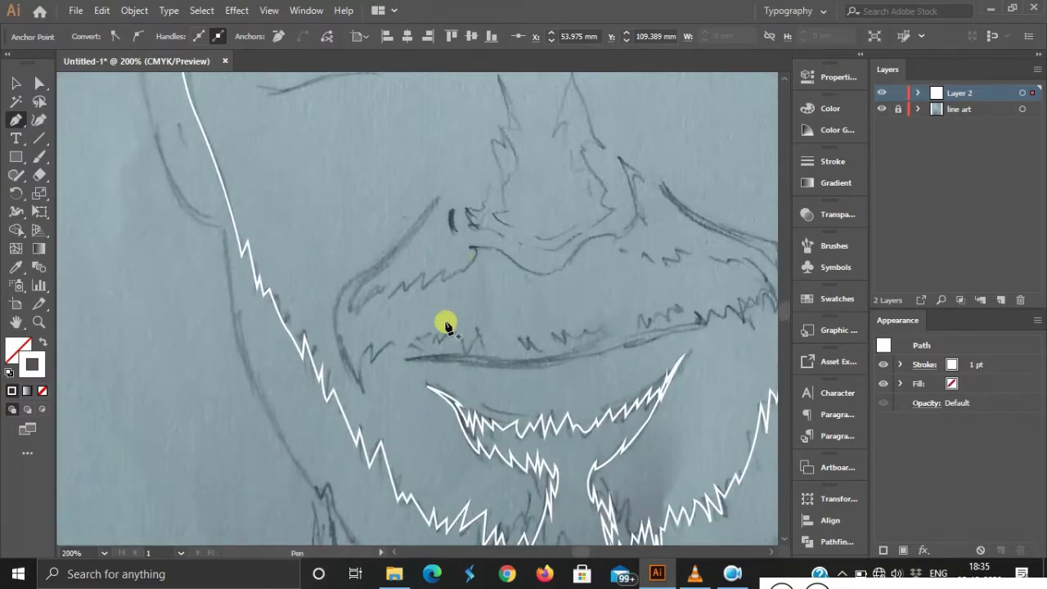
scroll(453, 219, up, 1)
mouse_move(450, 211)
mouse_down()
mouse_move(450, 237)
mouse_move(462, 199)
mouse_up()
scroll(525, 196, down, 1)
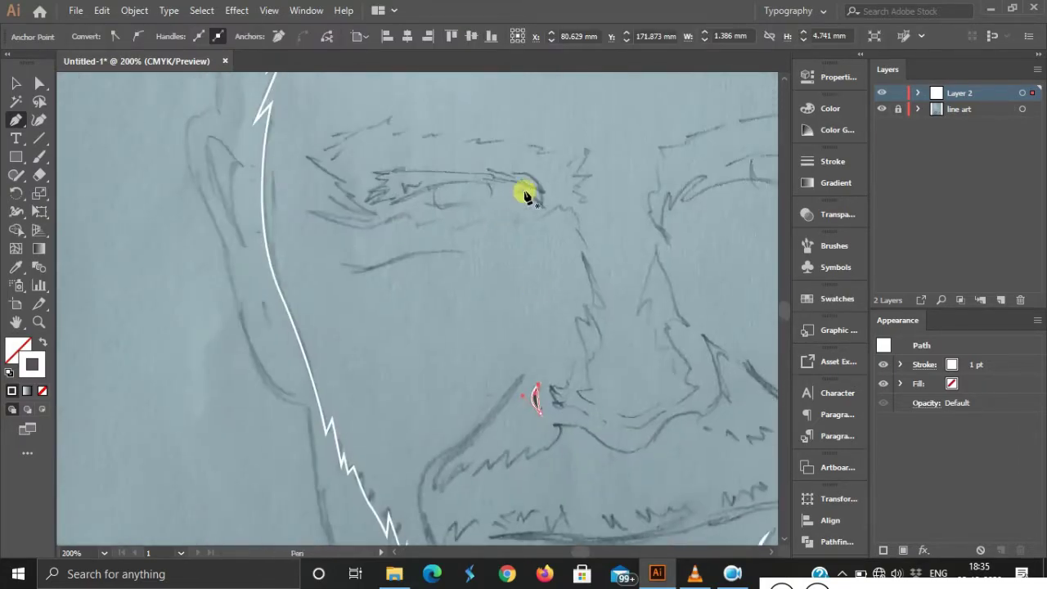
scroll(526, 196, up, 1)
Zigzag a jagged white path leftward along the top of the brow stroke.
click(528, 234)
click(552, 196)
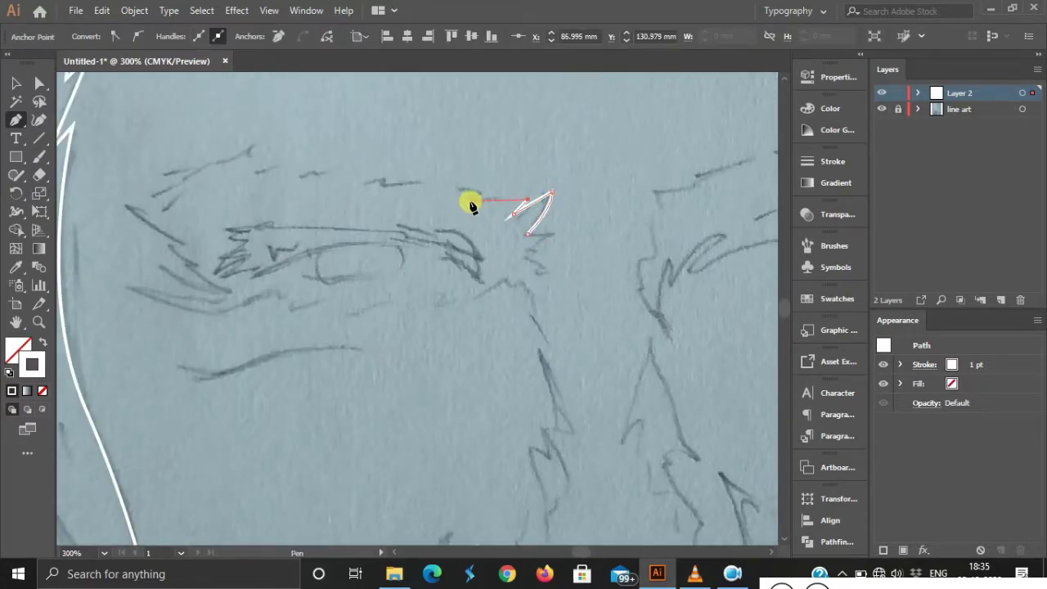
click(291, 175)
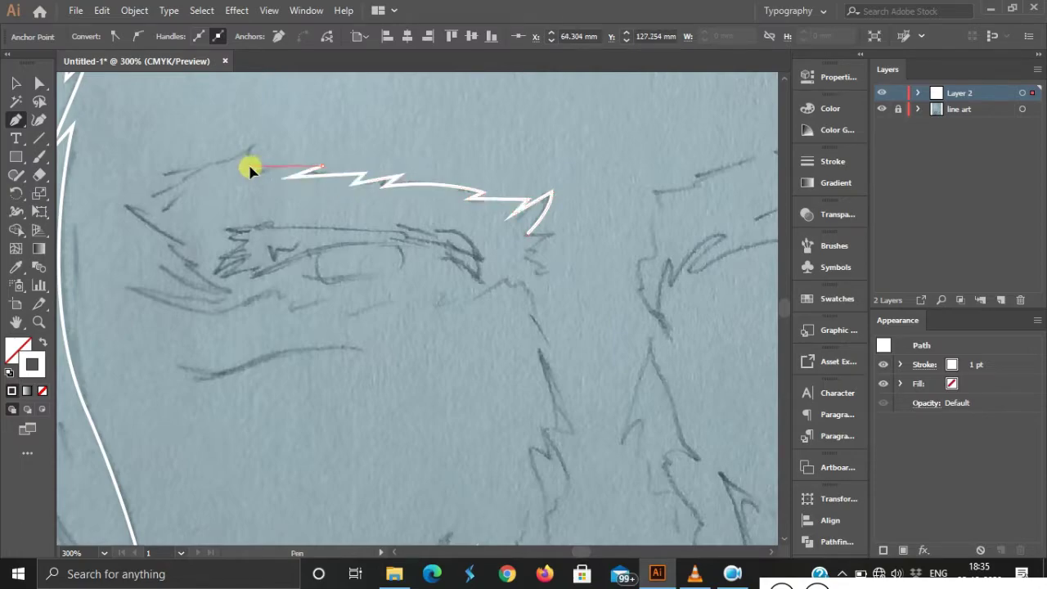
click(258, 149)
click(203, 161)
click(195, 190)
click(155, 193)
click(168, 224)
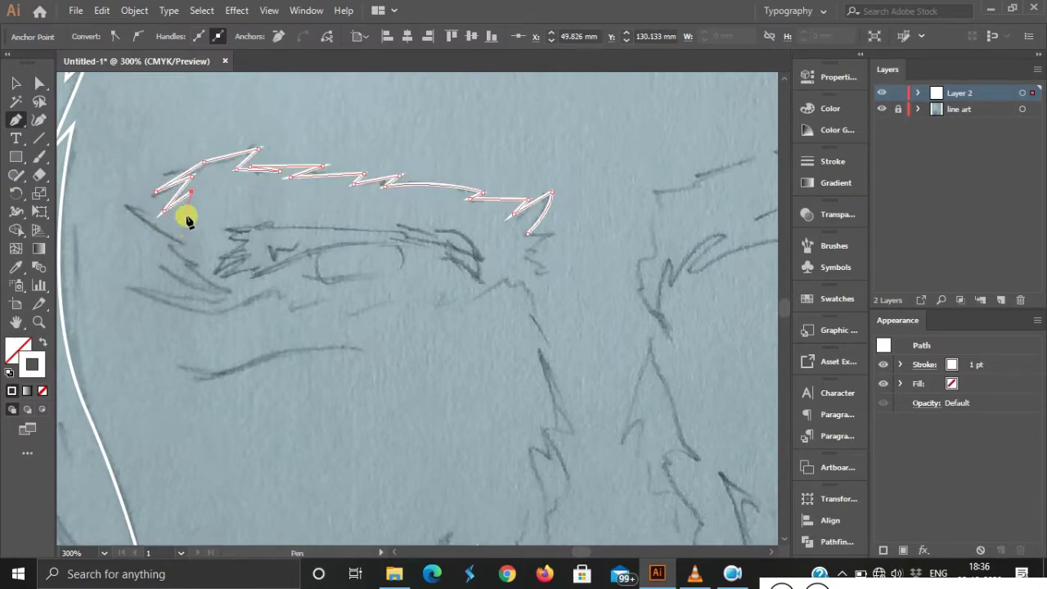
scroll(186, 219, up, 1)
scroll(204, 243, up, 1)
Turn the outline down the brow's left end and curve its lower edge back.
click(163, 249)
click(129, 238)
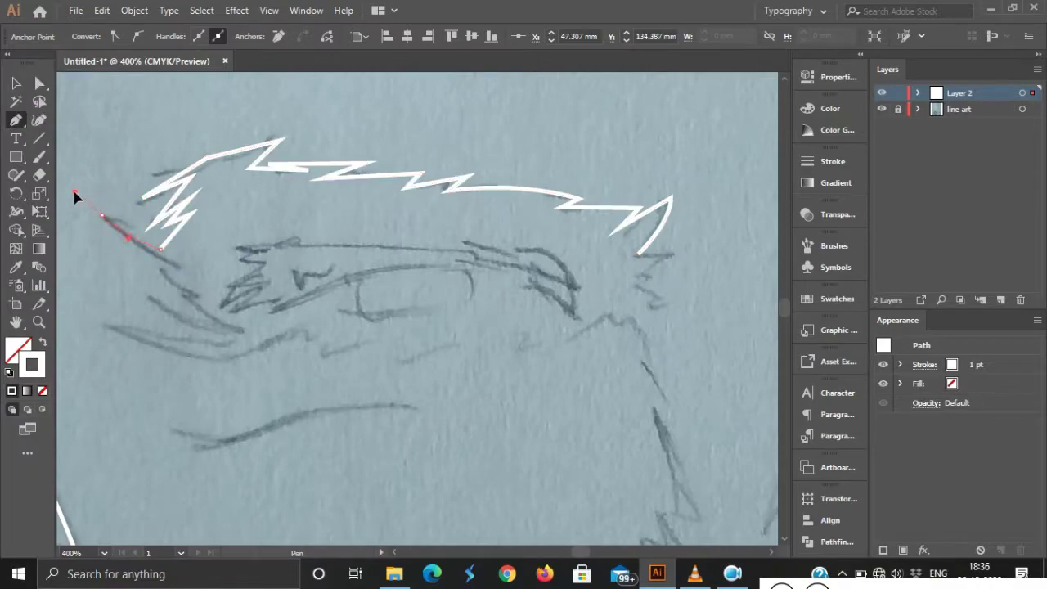
click(161, 272)
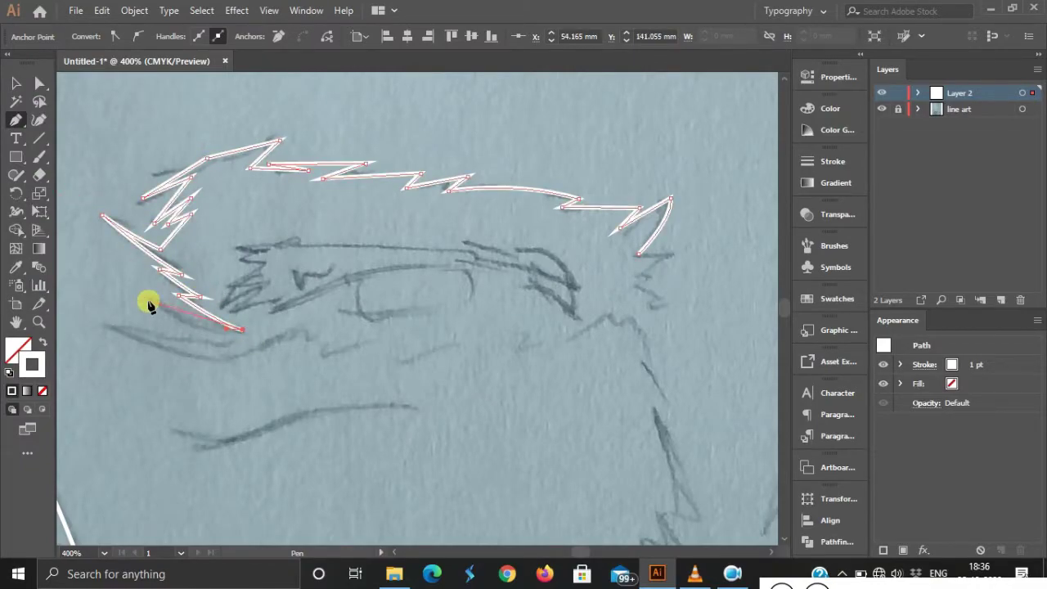
click(147, 296)
click(242, 330)
click(102, 324)
click(227, 361)
click(302, 336)
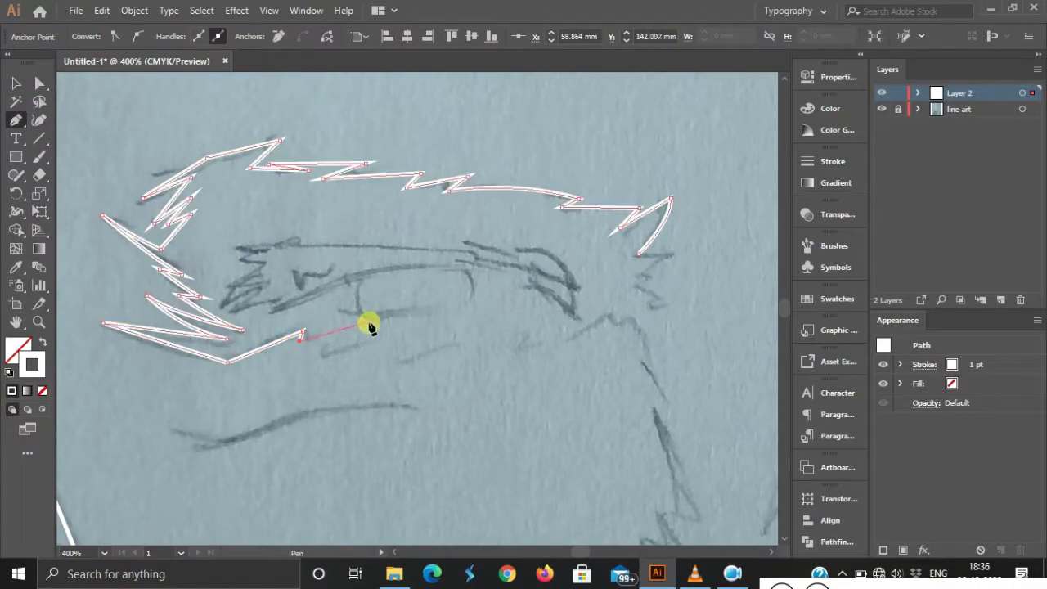
drag(513, 319, 575, 333)
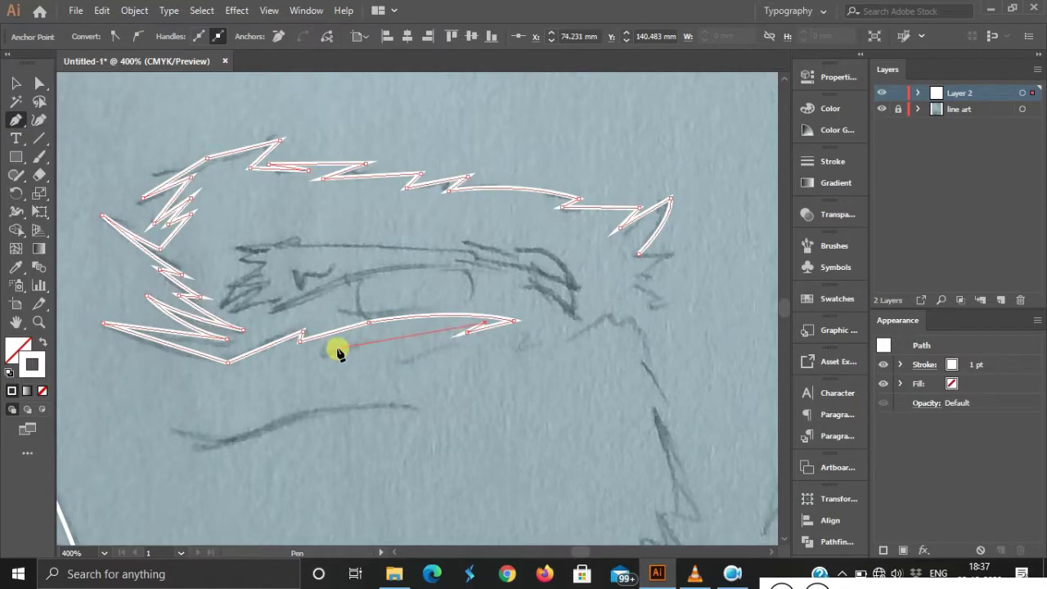
drag(339, 352, 294, 365)
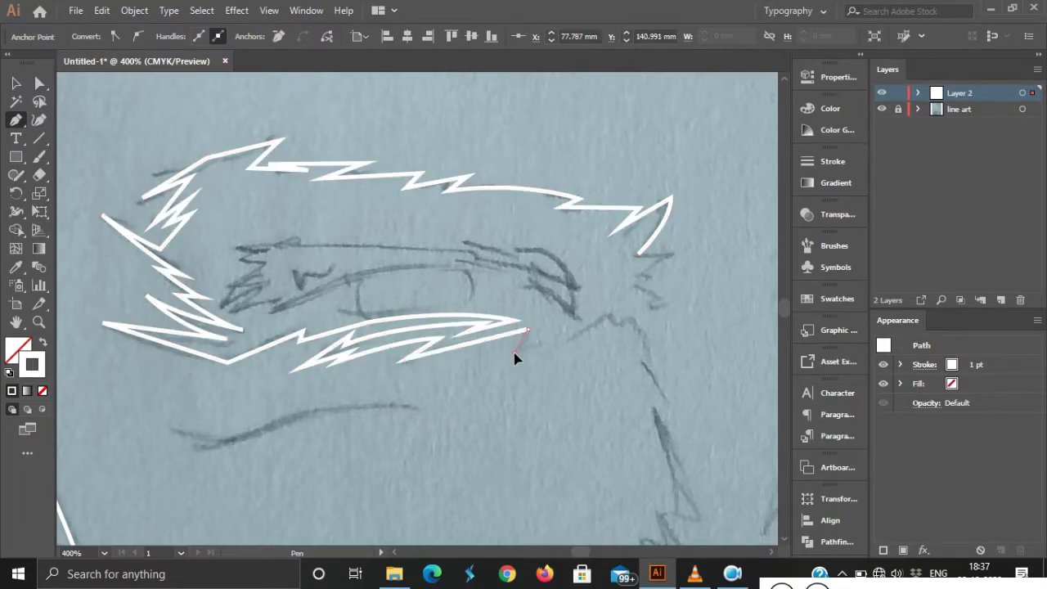
scroll(603, 327, down, 2)
Extend the jagged outline downward from the eye's right end with zigzag points.
scroll(586, 305, down, 1)
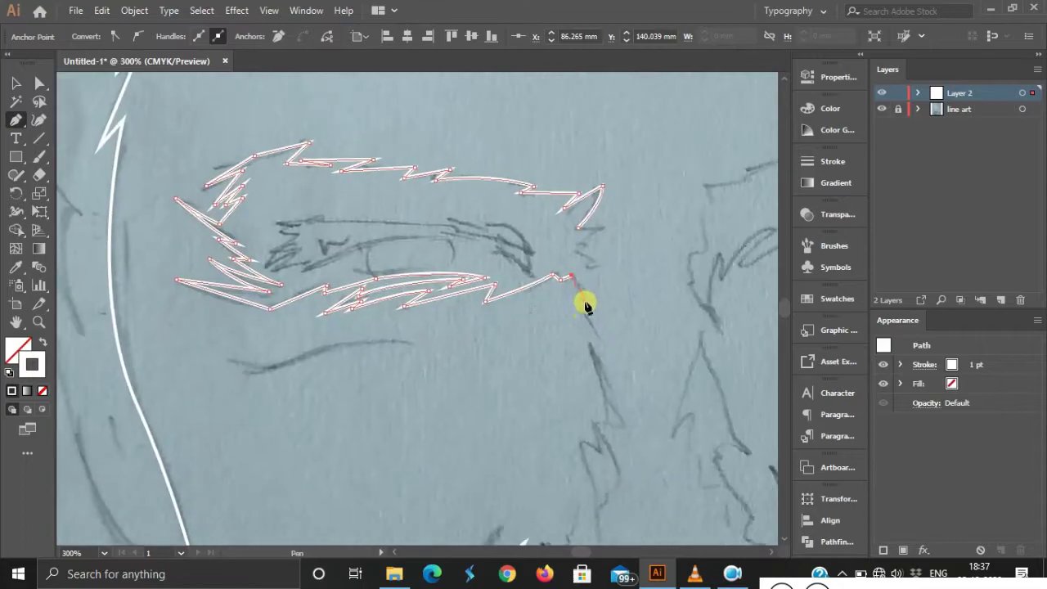
click(587, 343)
click(603, 394)
click(602, 422)
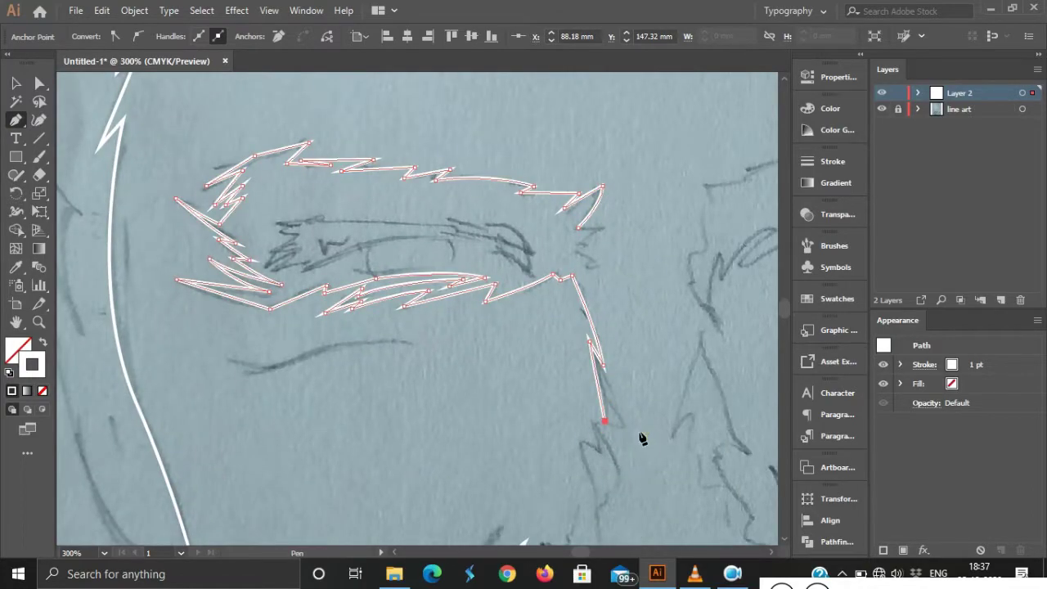
scroll(640, 434, down, 3)
scroll(640, 434, right, 2)
click(557, 331)
scroll(539, 339, down, 3)
scroll(540, 339, right, 2)
click(495, 246)
click(469, 255)
click(486, 305)
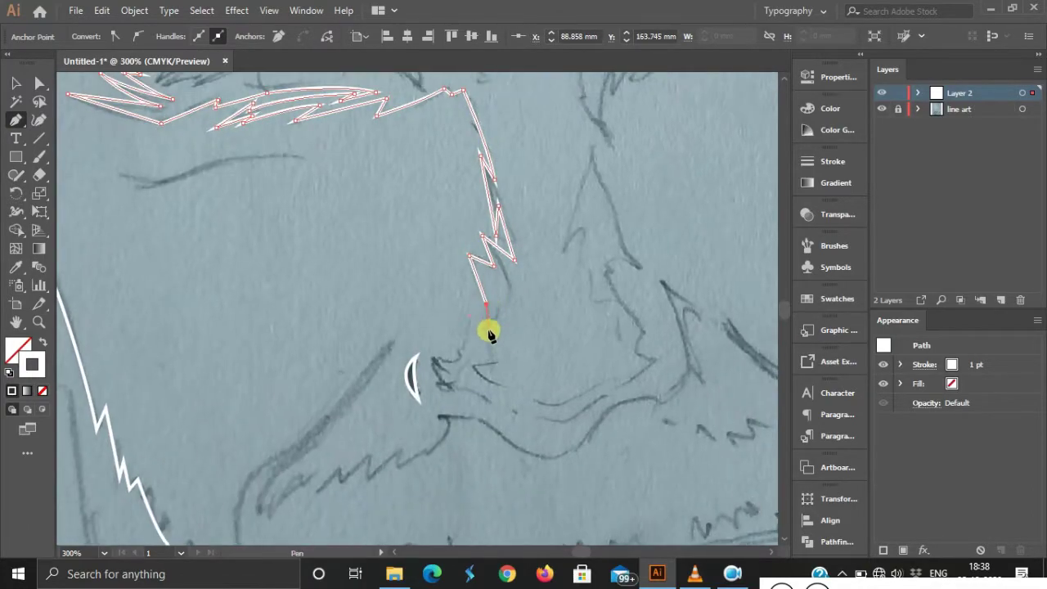
Carry the zigzag down-left and along the bottom curve to the right.
click(494, 341)
click(496, 362)
click(455, 350)
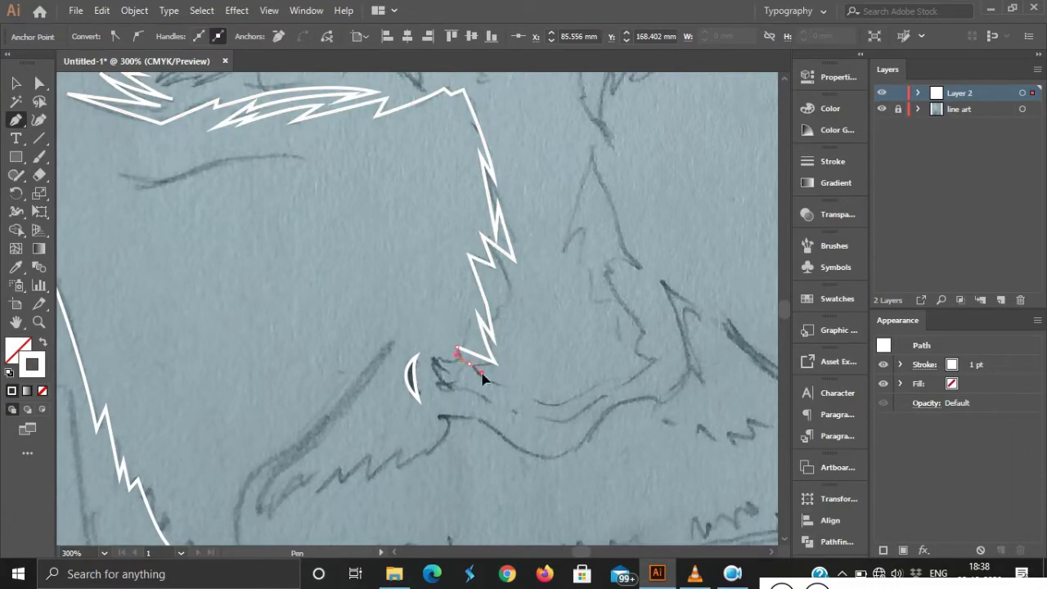
click(464, 388)
click(485, 405)
click(517, 413)
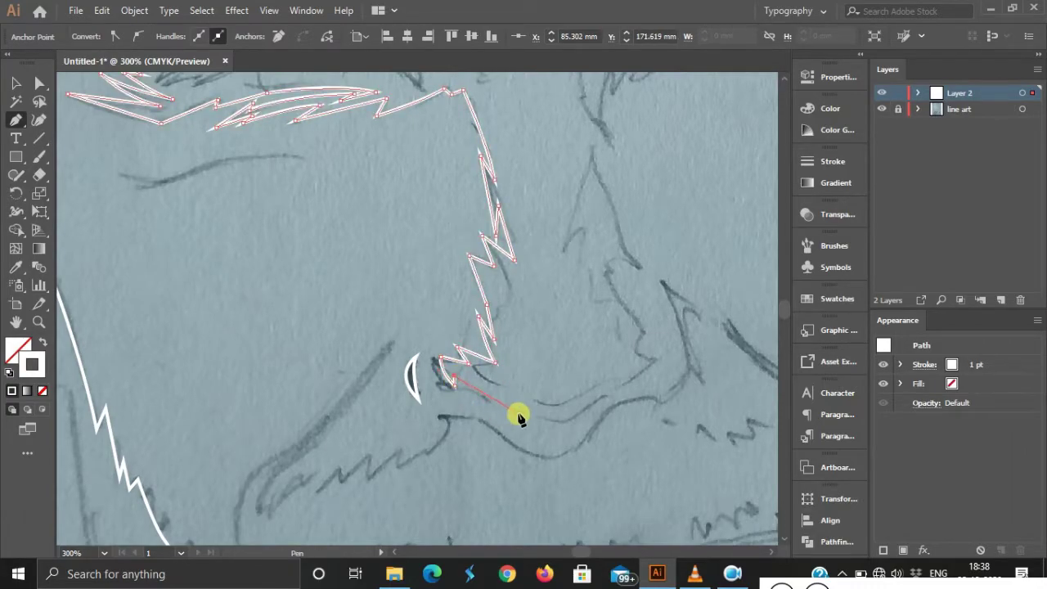
Add a jagged right spike and close the outline at its starting point.
click(645, 370)
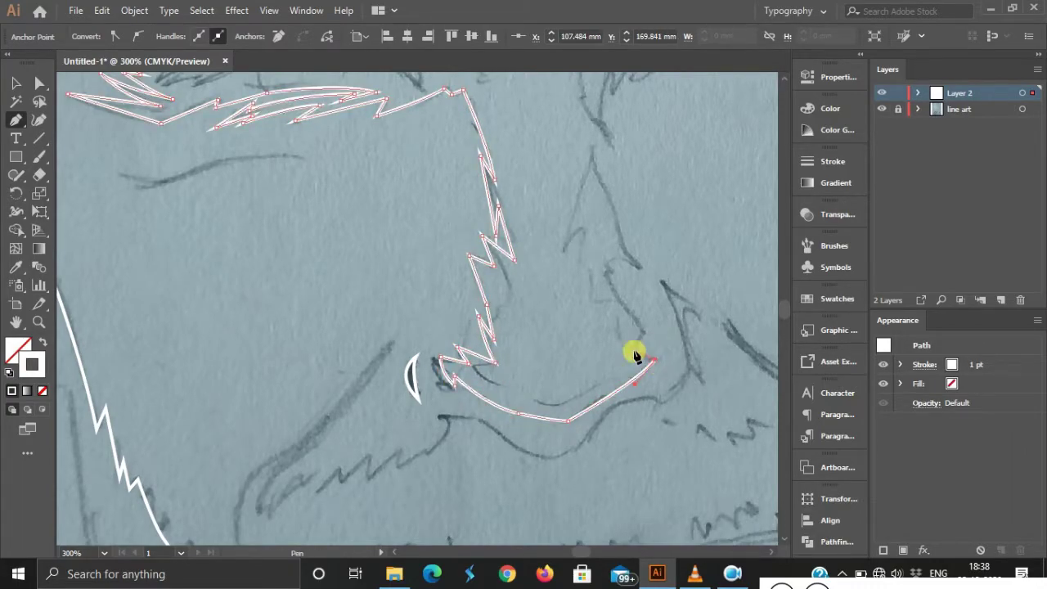
click(580, 264)
click(593, 303)
click(612, 304)
click(610, 333)
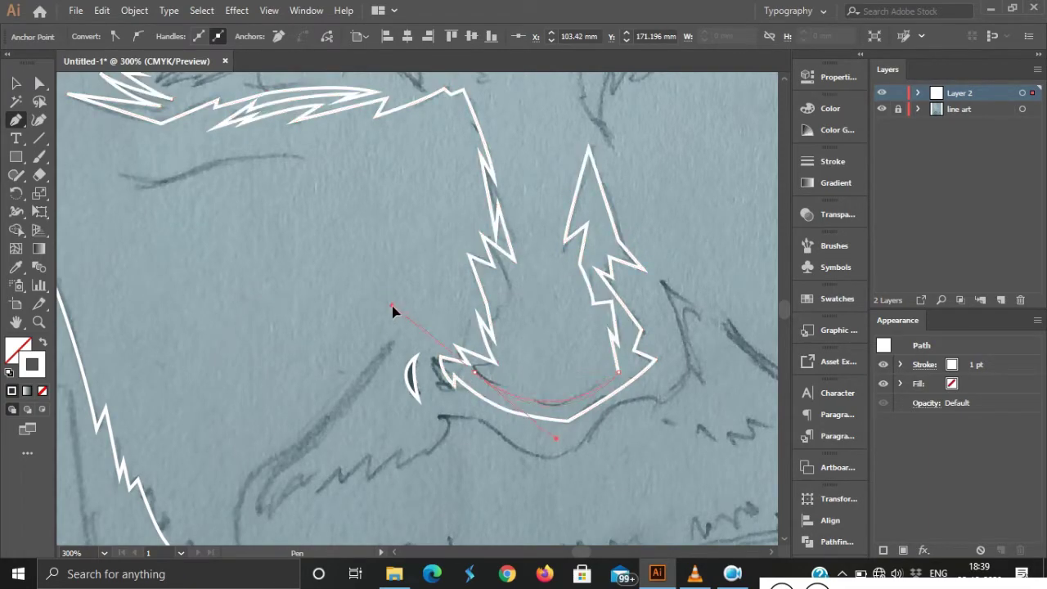
click(480, 371)
scroll(501, 266, up, 3)
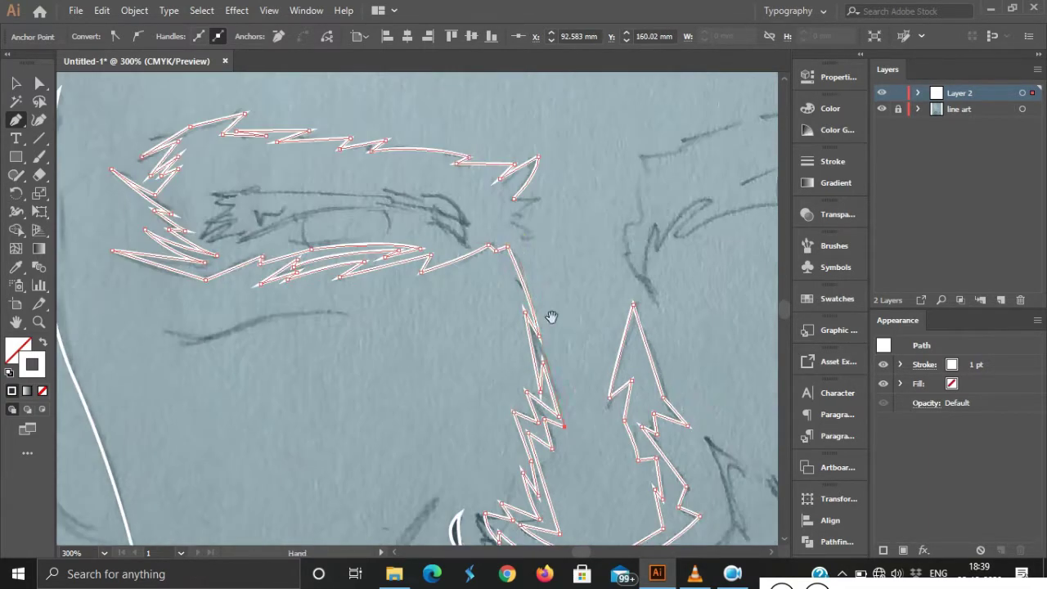
Draw a short new jagged stroke at the outline's upper right.
click(515, 225)
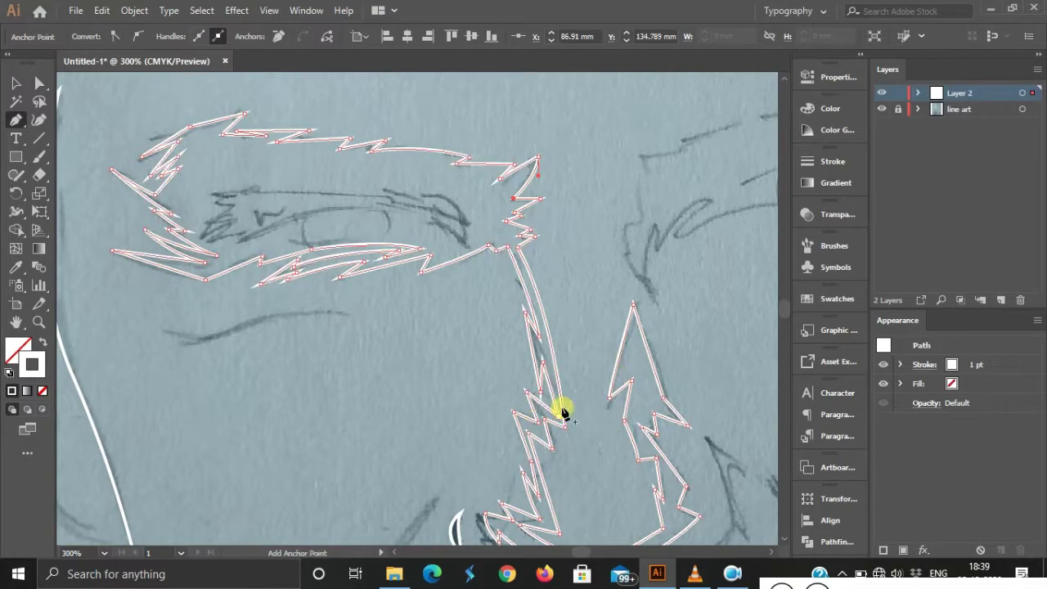
scroll(561, 409, right, 5)
click(428, 316)
click(395, 268)
click(408, 271)
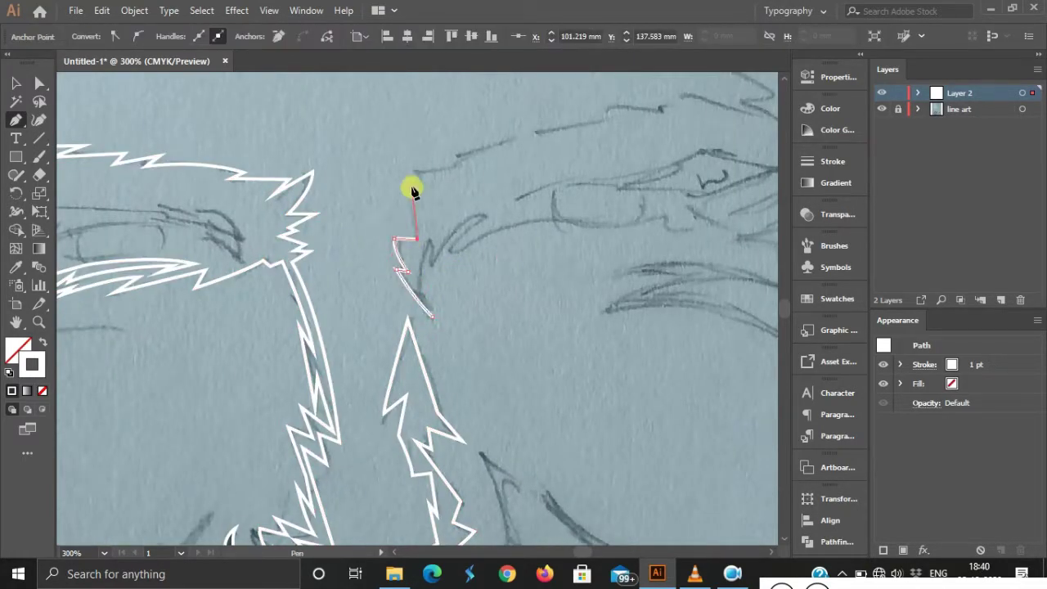
Outline the almond shape's top edge with jagged points toward its pointed tip.
click(603, 112)
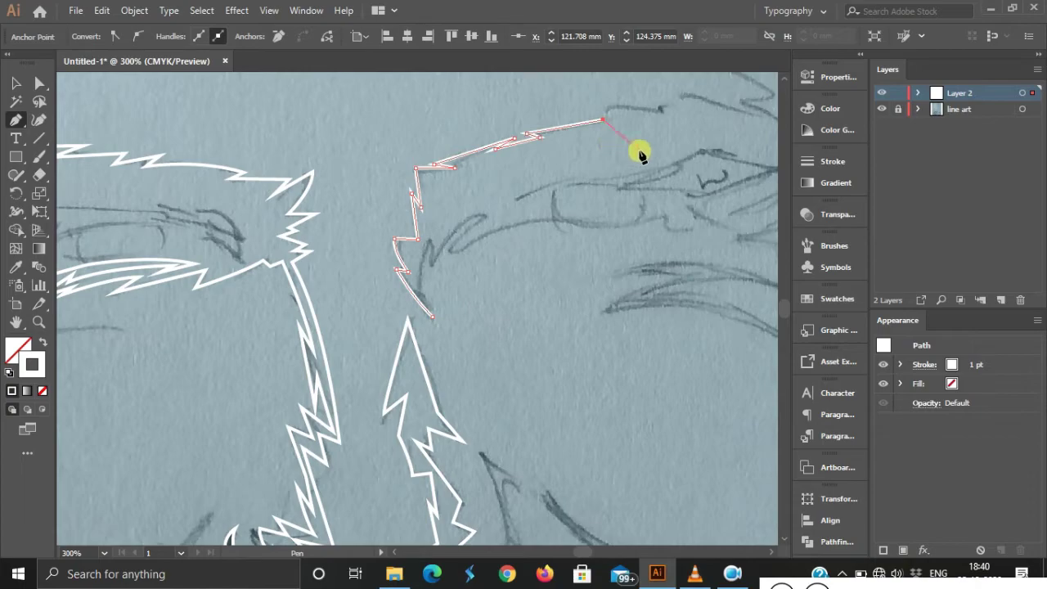
scroll(532, 213, up, 3)
scroll(532, 213, right, 5)
click(360, 263)
click(411, 263)
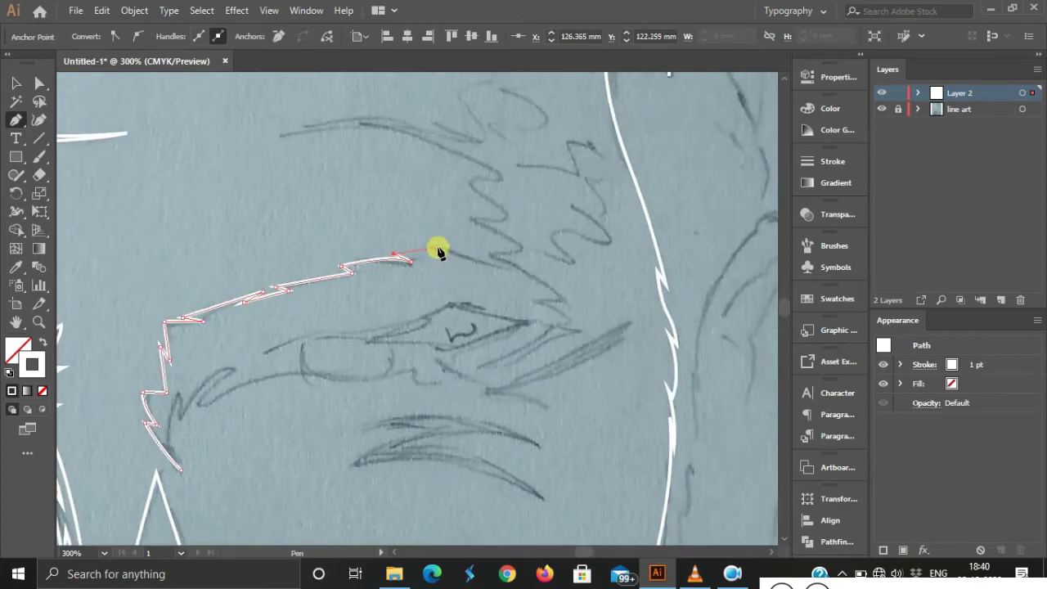
click(562, 301)
click(528, 303)
click(470, 367)
Zigzag around the tip and along the curved lower edge to close the almond outline.
click(511, 365)
click(584, 329)
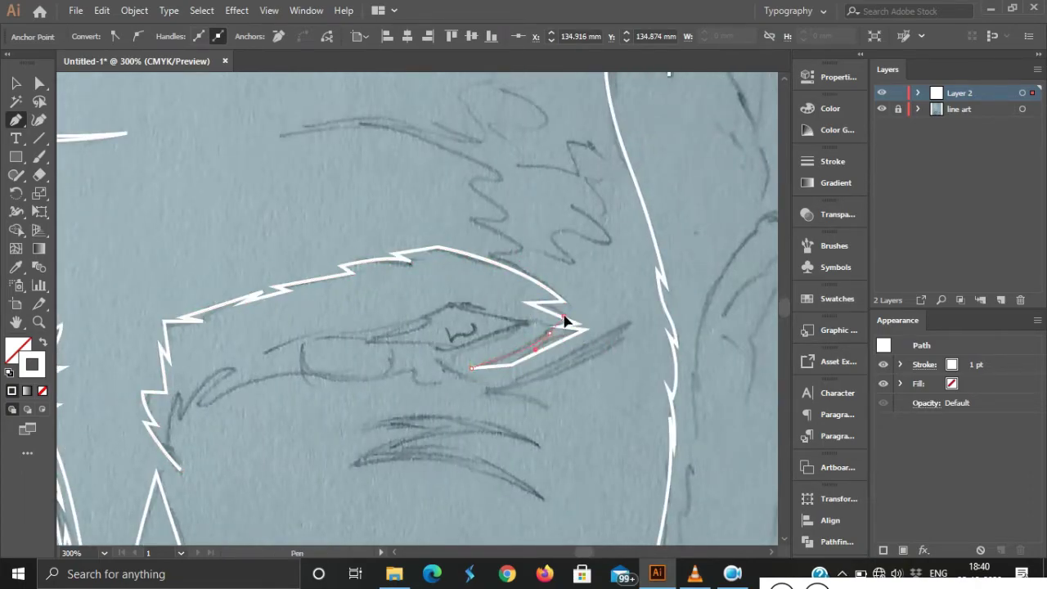
click(546, 322)
click(446, 305)
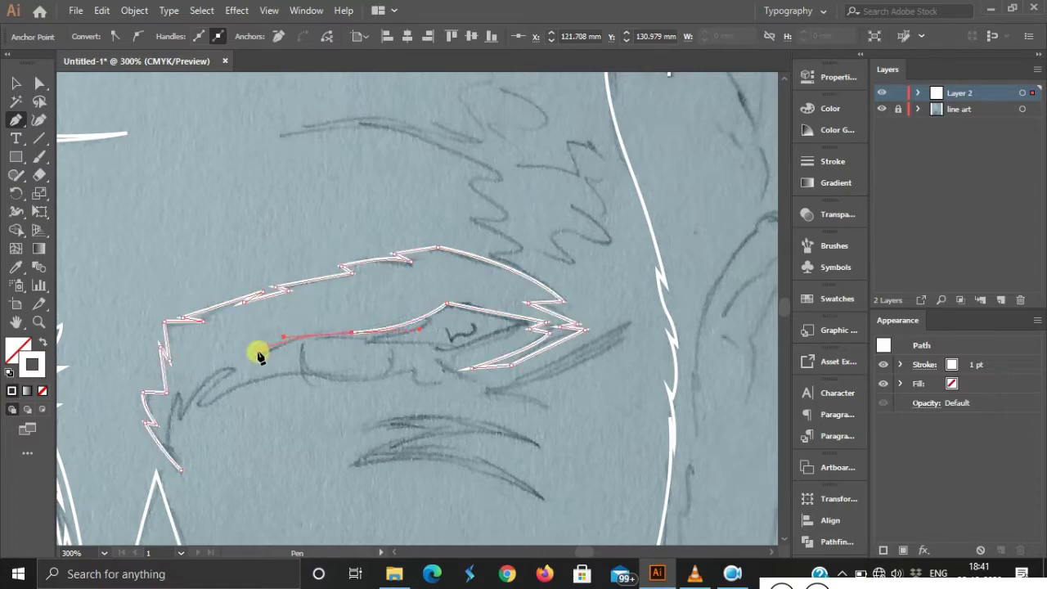
drag(262, 354, 460, 353)
click(458, 365)
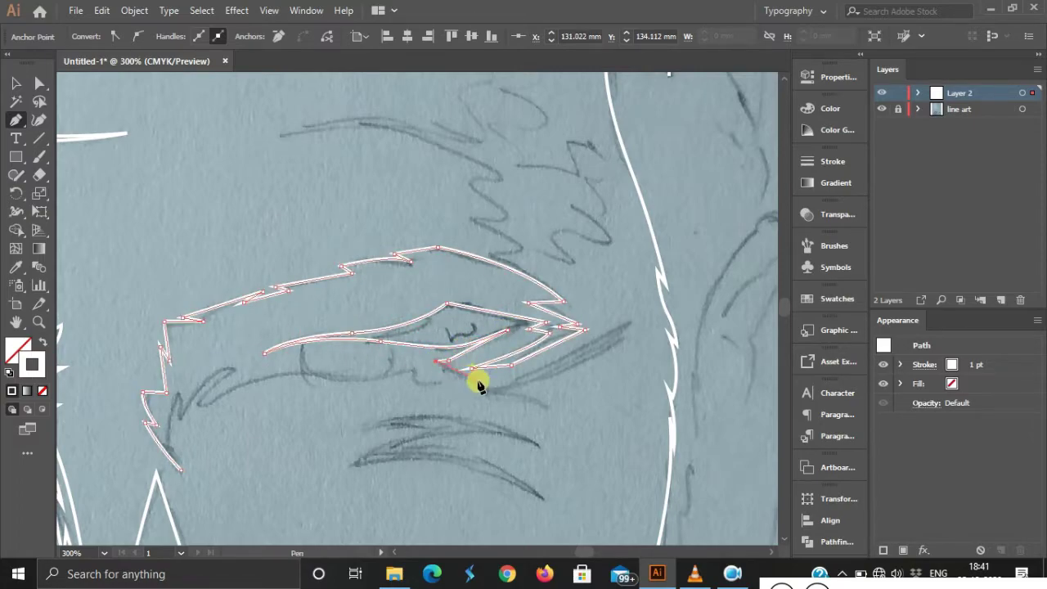
click(413, 381)
Draw and close small curved strokes beneath the almond shape.
drag(297, 375, 257, 362)
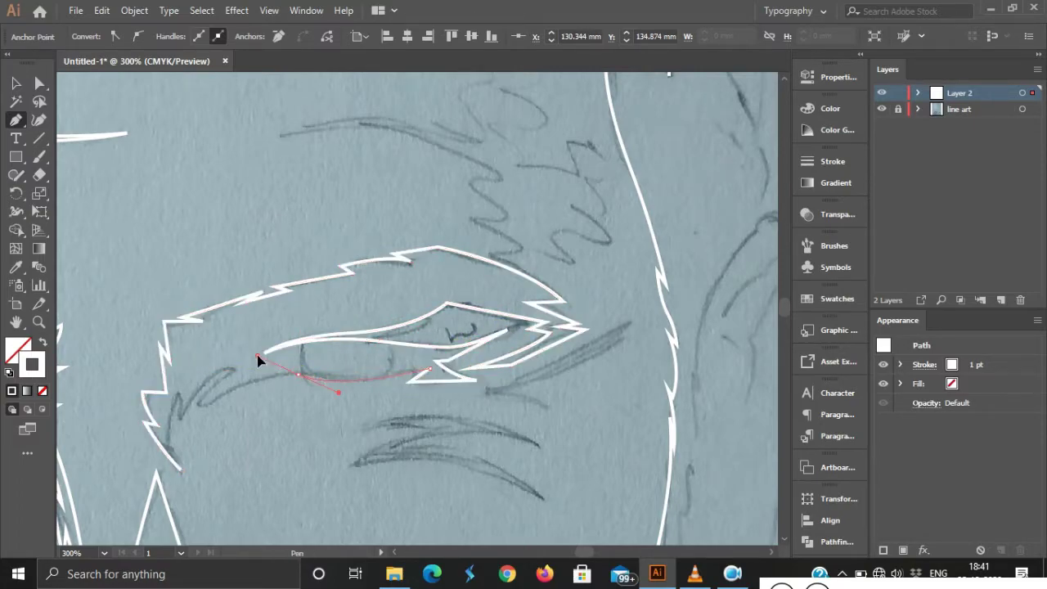
click(252, 381)
click(228, 390)
click(198, 407)
click(169, 428)
click(265, 361)
click(180, 419)
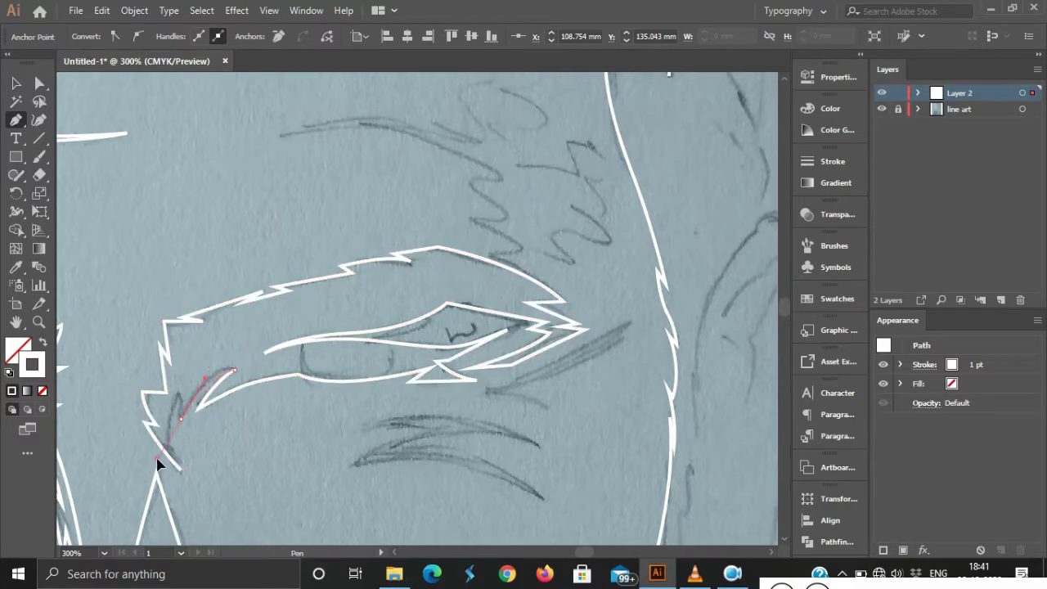
click(182, 468)
click(493, 388)
Finish and close the thin diagonal zigzag stroke, ending the path.
click(627, 322)
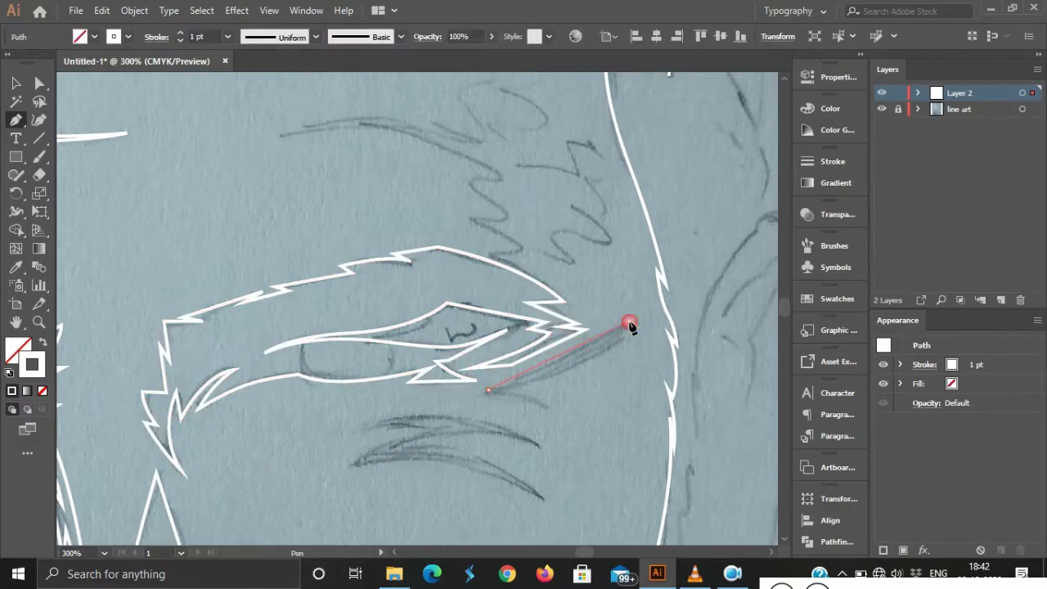
click(495, 394)
scroll(532, 388, up, 2)
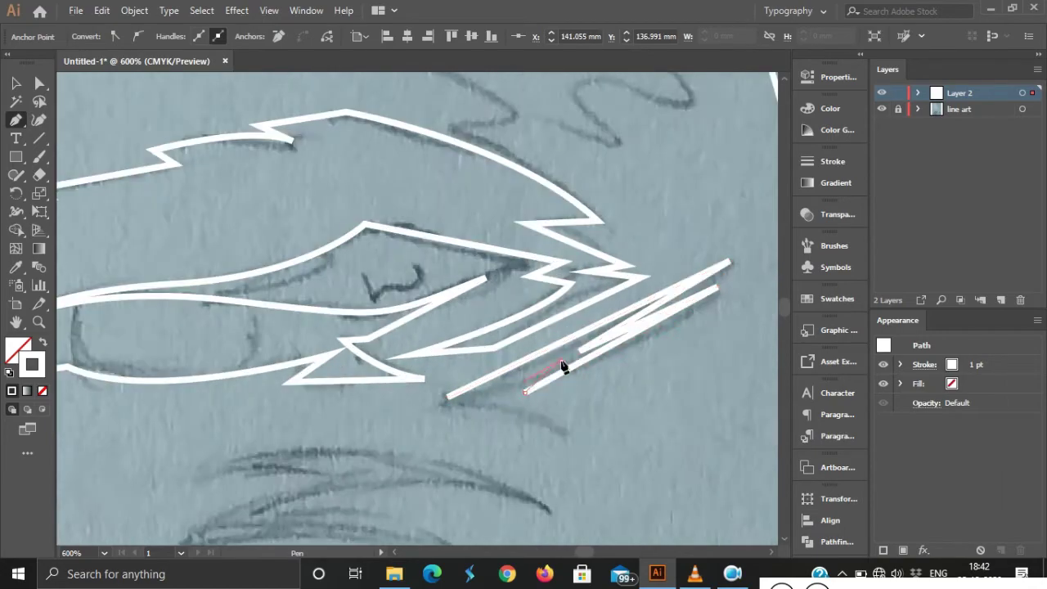
click(519, 404)
click(446, 401)
key(ctrl+minus)
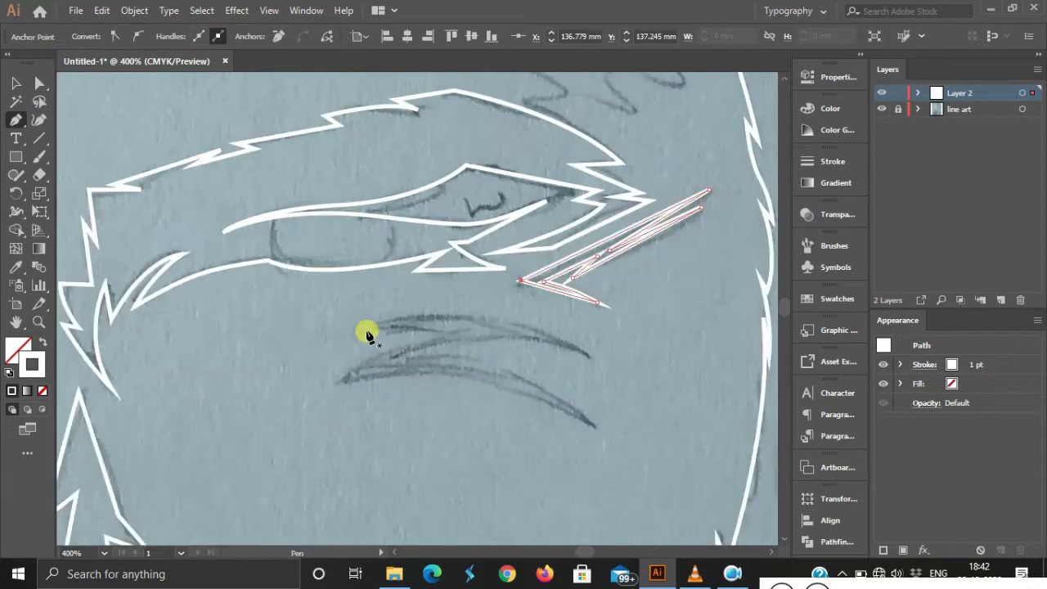
Draw a closed curved crescent stroke with a pointed tip along the lower sketch line.
click(364, 328)
drag(588, 354, 696, 428)
drag(395, 357, 200, 432)
click(593, 429)
drag(364, 329, 469, 334)
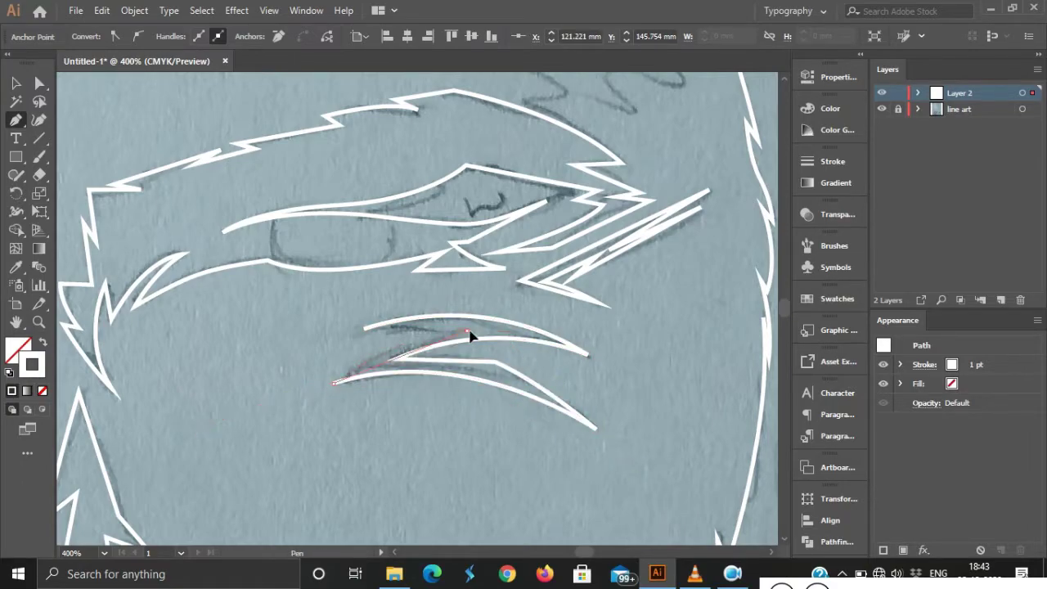
Trace the left eye with a closed jagged outline starting and ending at its corner.
scroll(518, 316, down, 2)
scroll(486, 327, down, 2)
scroll(226, 194, up, 4)
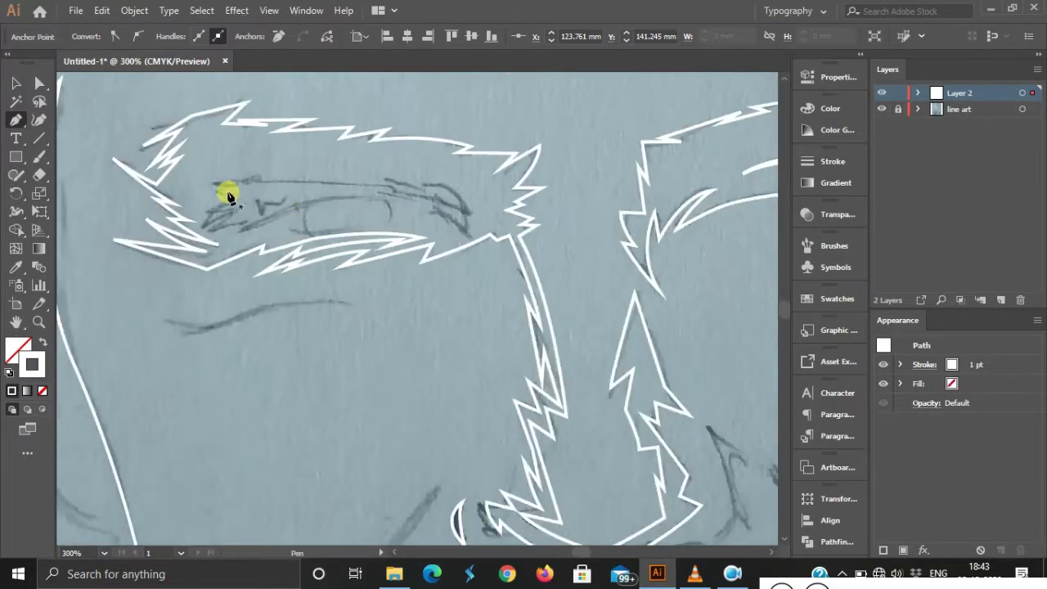
click(220, 182)
drag(397, 184, 469, 227)
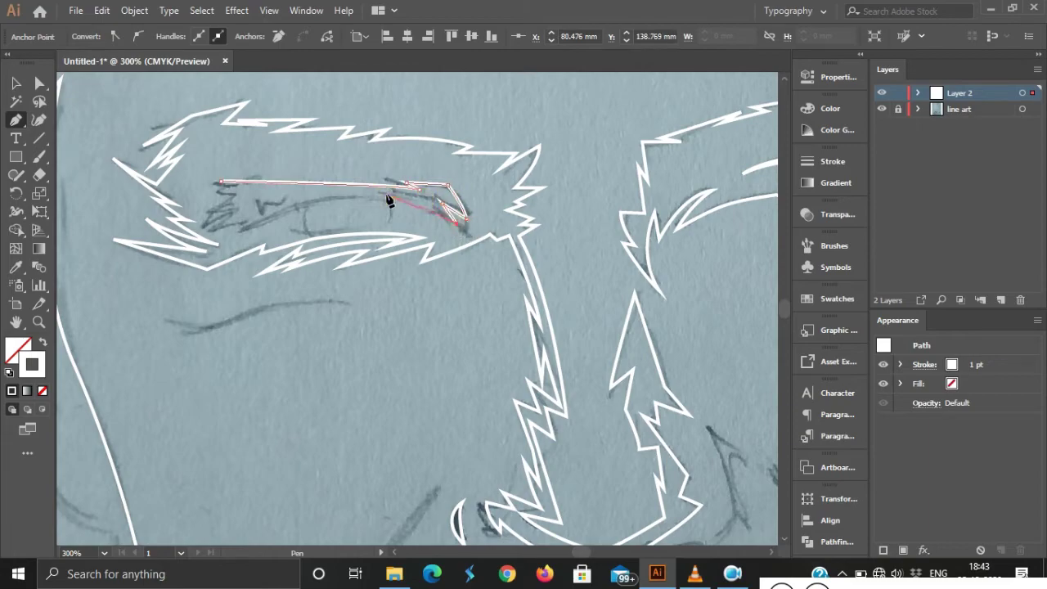
click(240, 230)
click(250, 198)
click(220, 181)
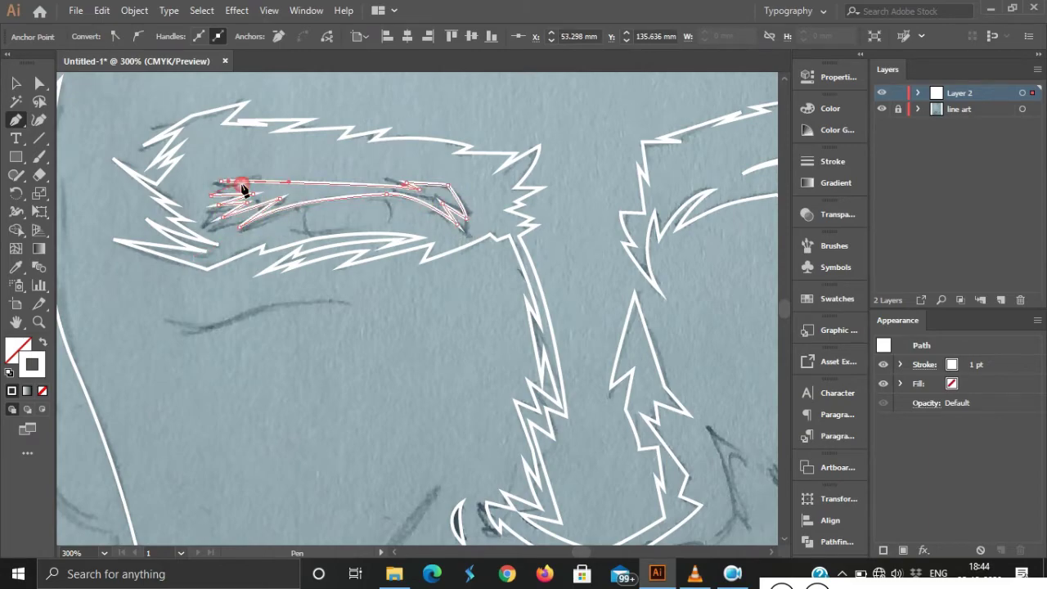
Begin a curved cheek-crease stroke along the line beneath the eye.
scroll(409, 338, down, 2)
scroll(284, 240, up, 2)
click(283, 240)
drag(471, 225, 517, 237)
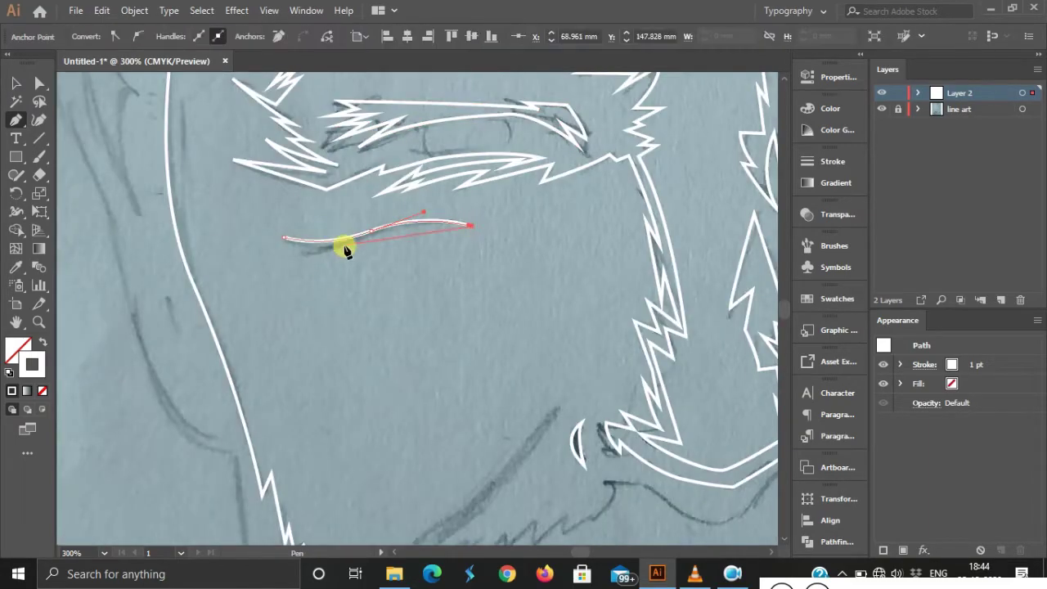
scroll(291, 276, down, 2)
scroll(533, 374, left, 2)
scroll(554, 183, down, 3)
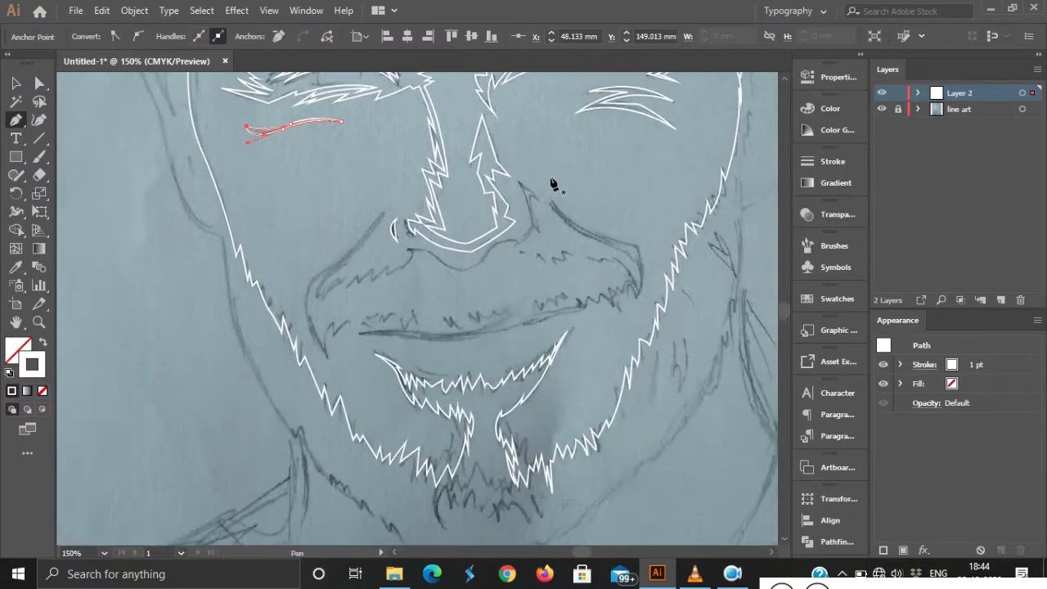
scroll(403, 145, down, 1)
Start the mustache outline down its left edge and along the bottom.
scroll(403, 146, up, 2)
click(391, 276)
click(351, 292)
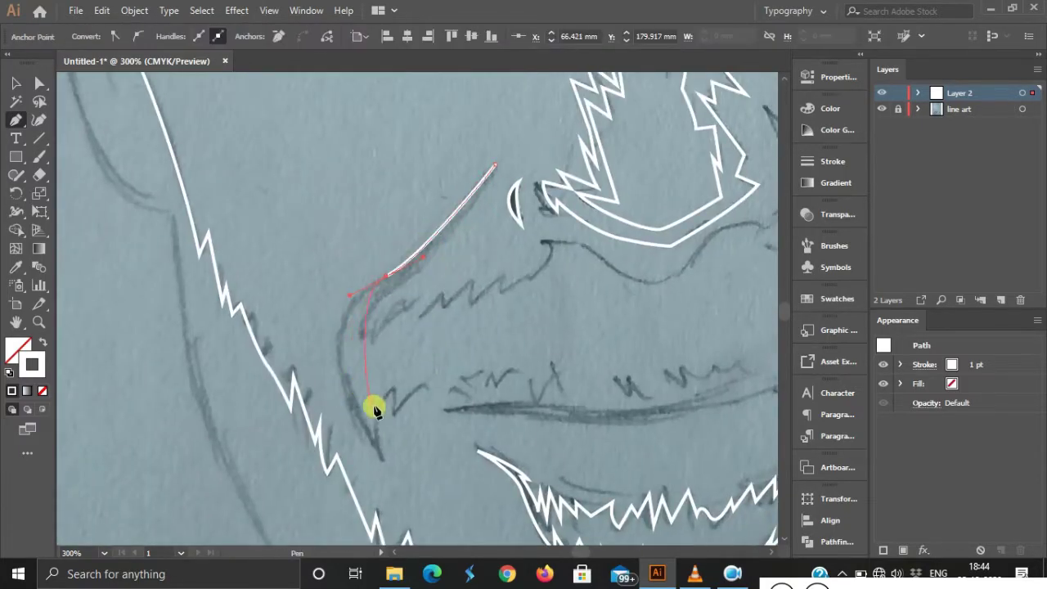
scroll(374, 401, down, 1)
drag(384, 377, 452, 489)
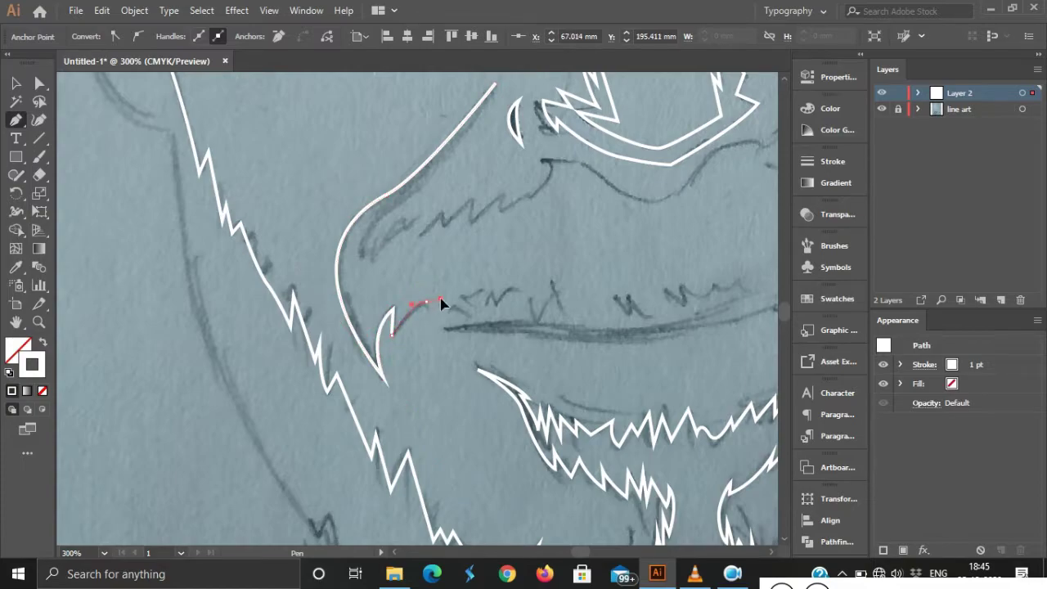
click(524, 307)
click(535, 316)
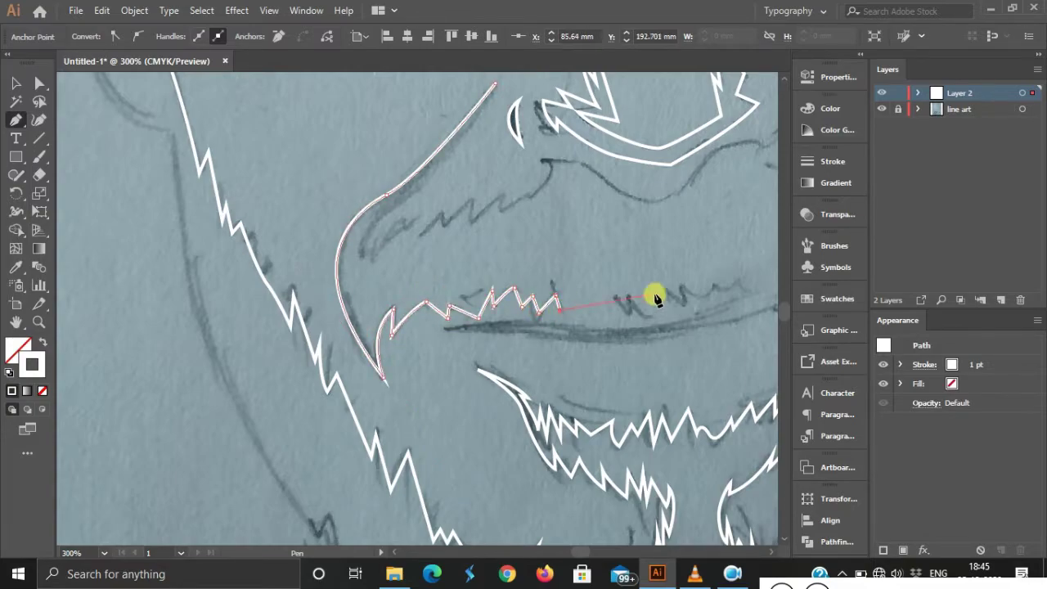
drag(657, 298, 377, 323)
Zigzag the outline along the mustache bottom toward the right.
click(346, 356)
click(367, 329)
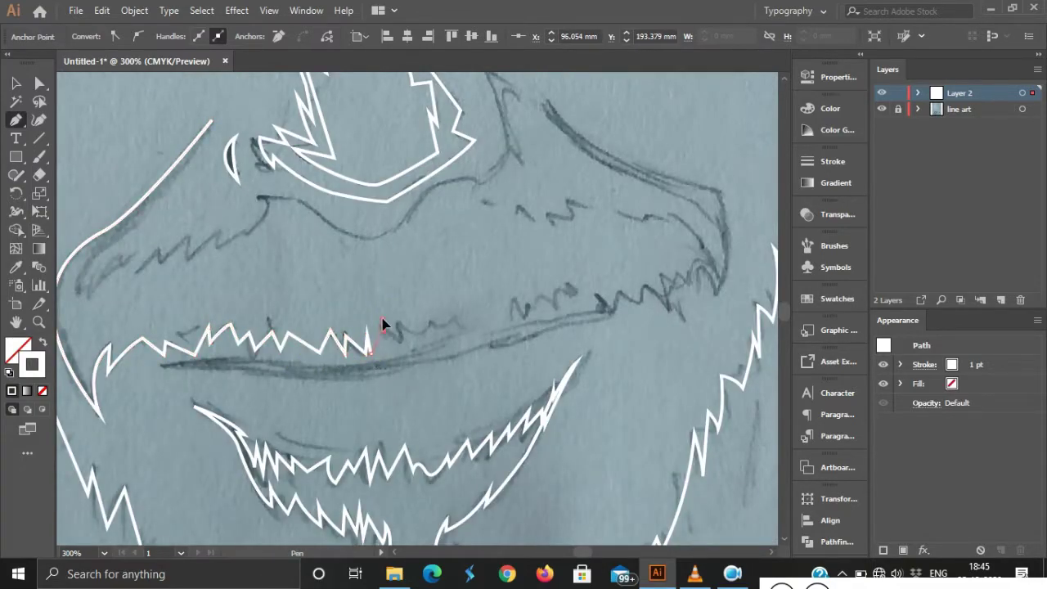
click(406, 345)
click(442, 333)
click(464, 328)
click(497, 306)
click(515, 317)
click(542, 293)
Carry the jagged zigzag to the right mouth corner.
click(546, 311)
click(556, 290)
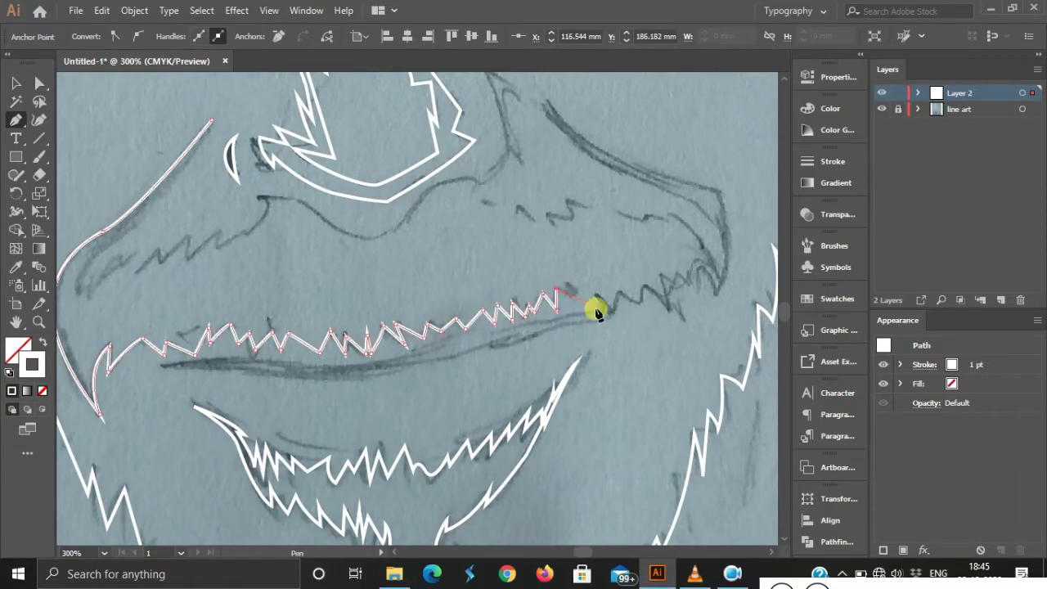
click(615, 311)
click(629, 292)
click(659, 278)
click(669, 311)
click(699, 270)
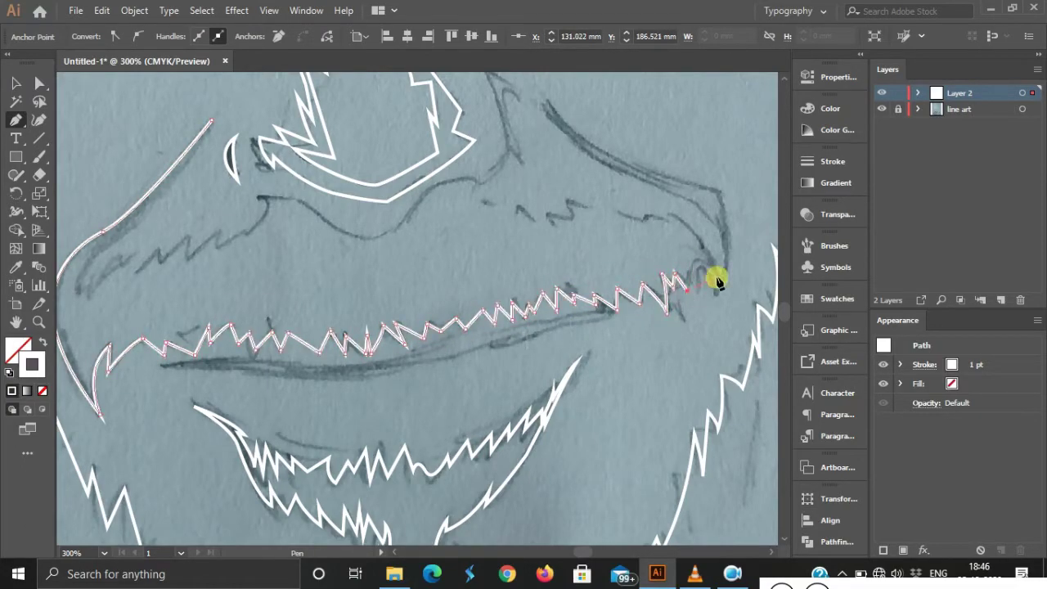
click(716, 291)
Curve the outline around the right mustache tip and its inner curve.
drag(723, 196, 712, 175)
drag(682, 140, 649, 231)
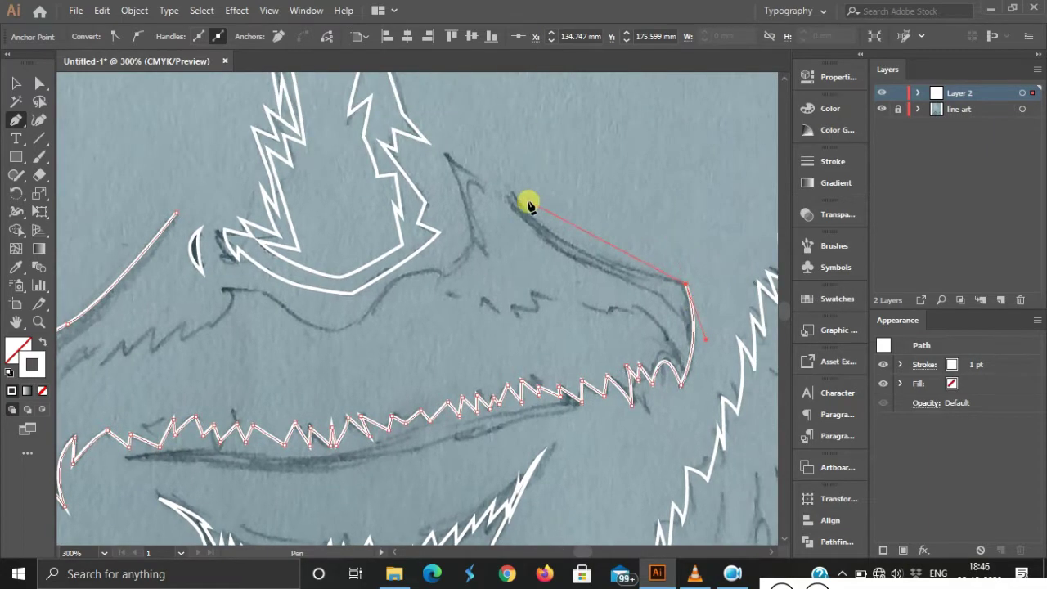
drag(508, 195, 438, 121)
click(659, 296)
click(678, 362)
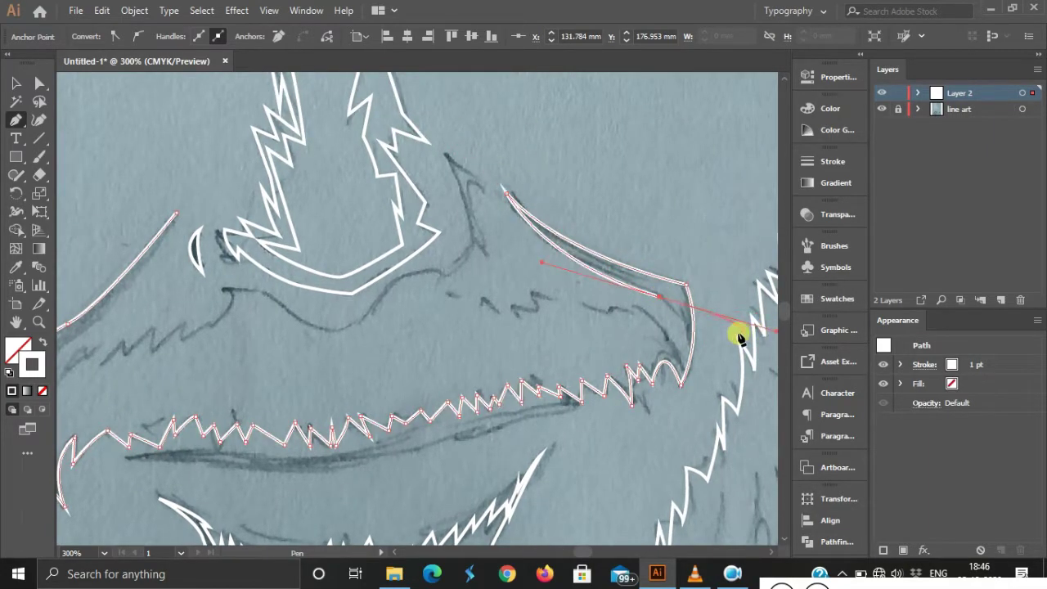
click(667, 409)
Zigzag the mustache's upper edge back toward the left.
click(634, 311)
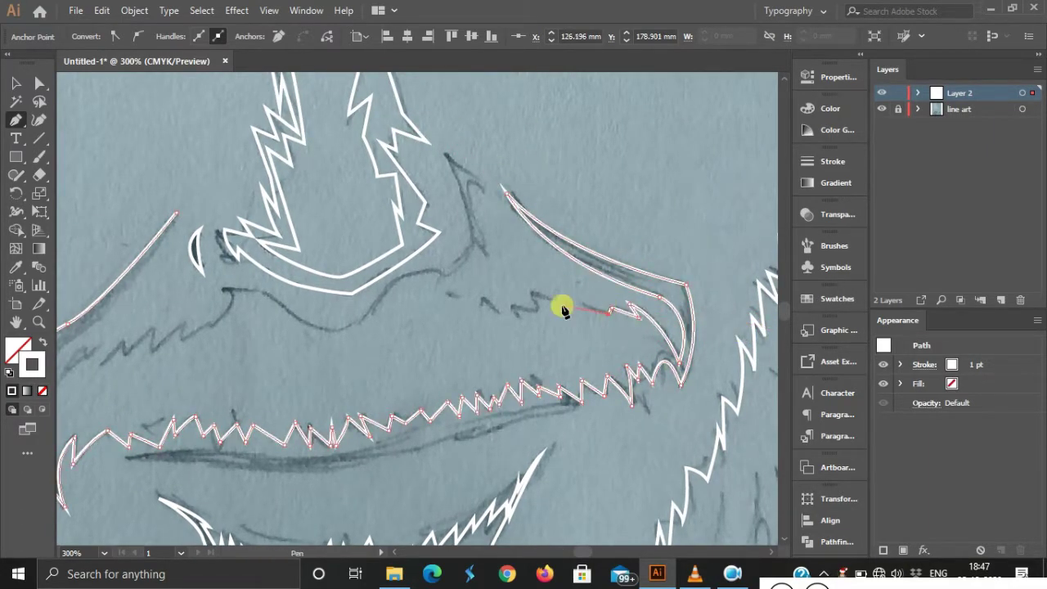
click(609, 312)
click(538, 311)
click(532, 292)
click(517, 314)
click(483, 301)
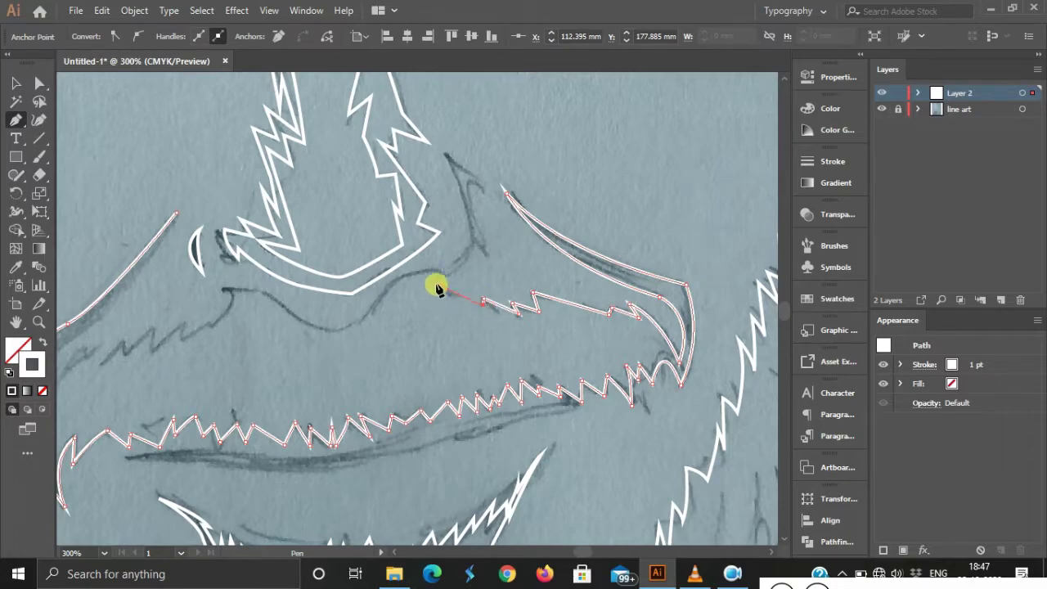
Run the outline up to the nostril tip and curve it back under the nose.
click(475, 243)
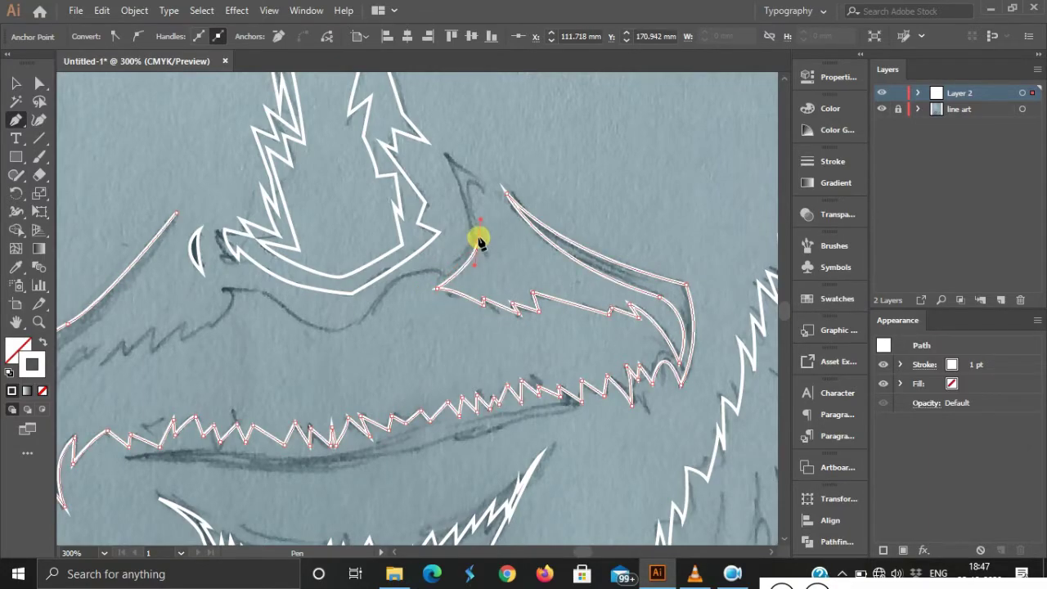
click(444, 153)
click(444, 277)
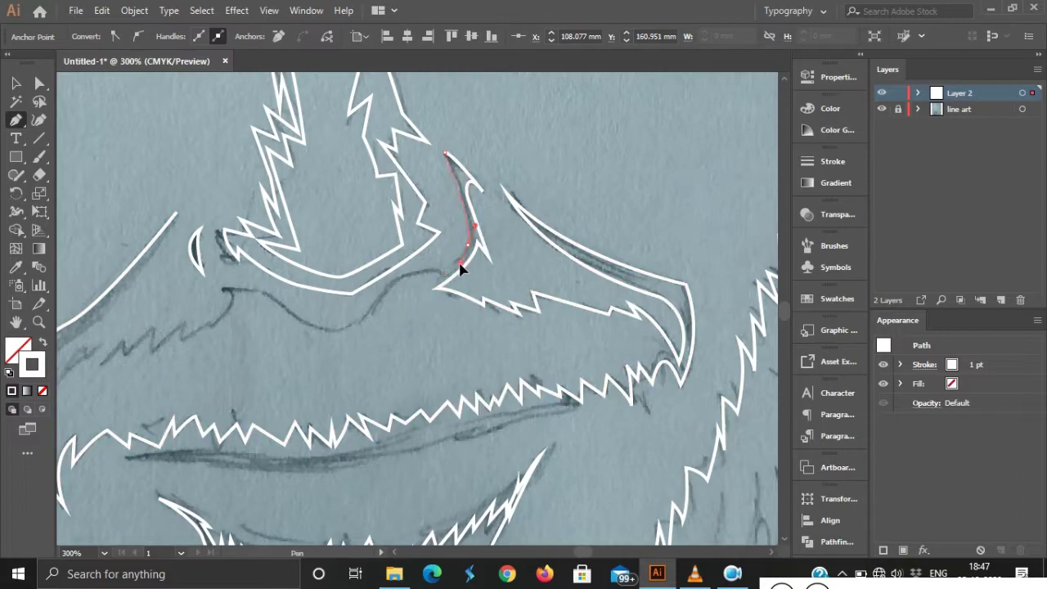
drag(370, 309, 358, 327)
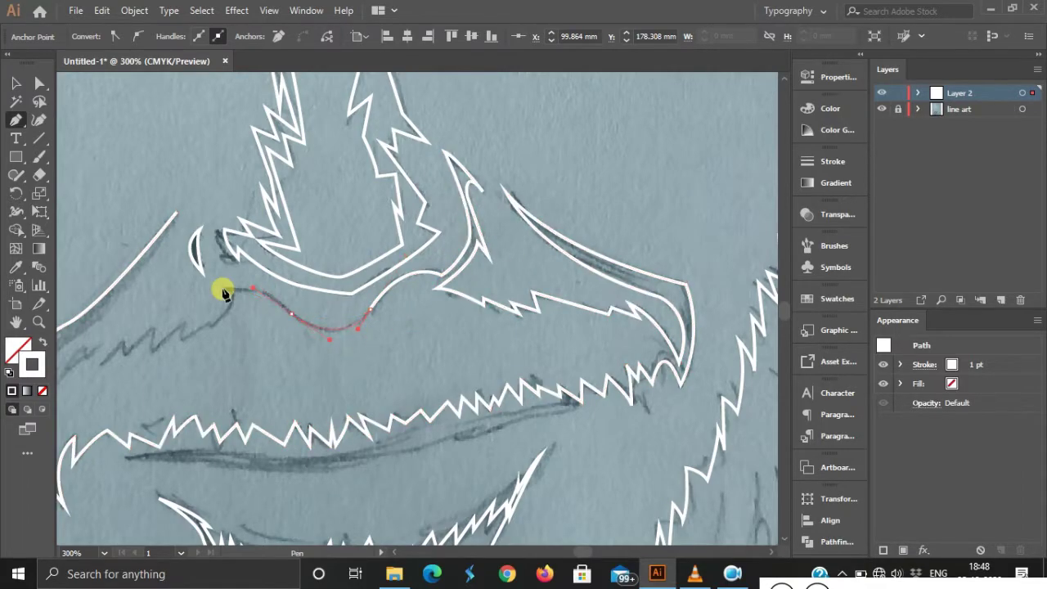
Curve along the left mustache top and join the outline to its left edge.
mouse_move(221, 288)
mouse_down()
mouse_move(176, 285)
mouse_move(211, 330)
mouse_move(180, 342)
mouse_up()
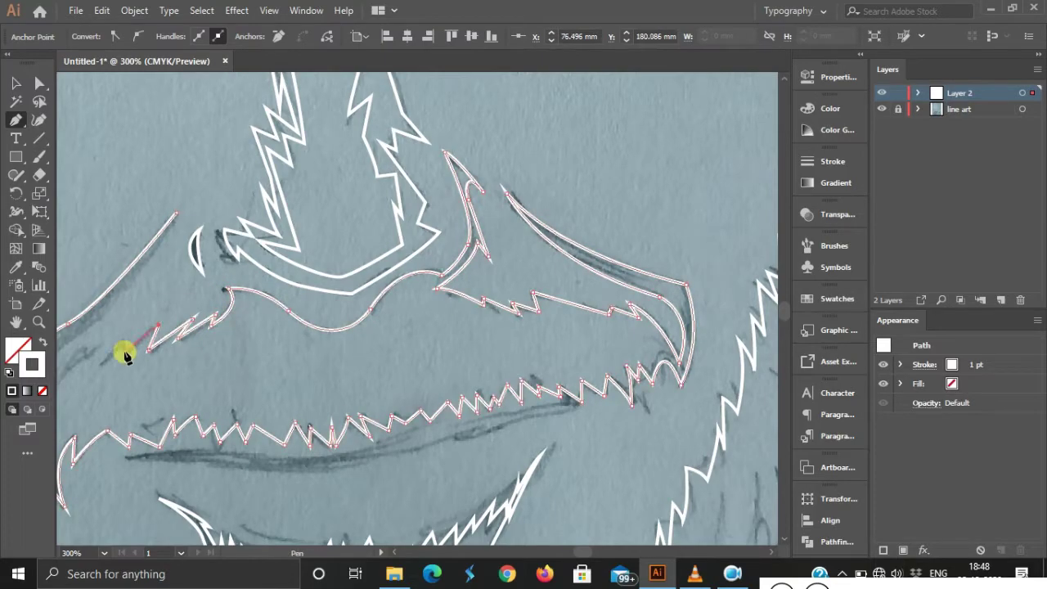
click(316, 356)
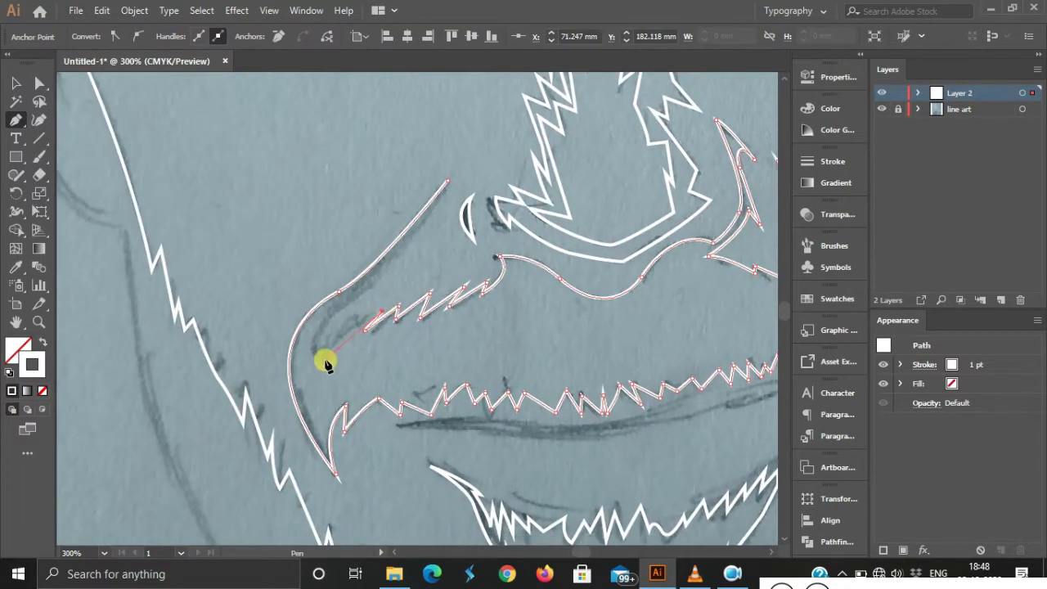
click(364, 295)
click(449, 183)
Trace the mouth line from left to right corner under the mustache as a closed thin outline.
key(ctrl+minus)
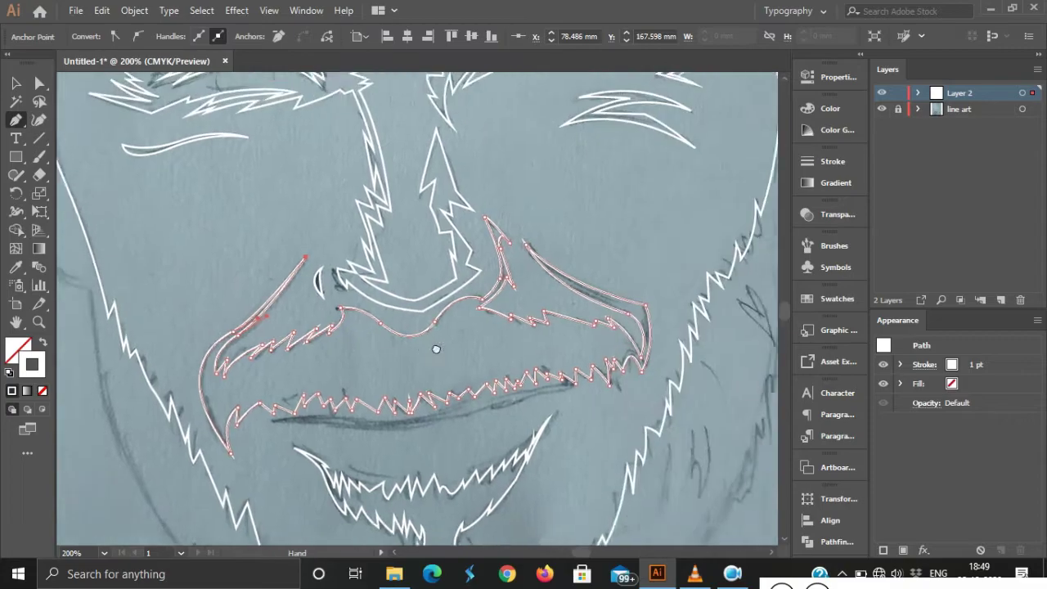
scroll(458, 319, down, 1)
scroll(283, 252, up, 3)
click(279, 255)
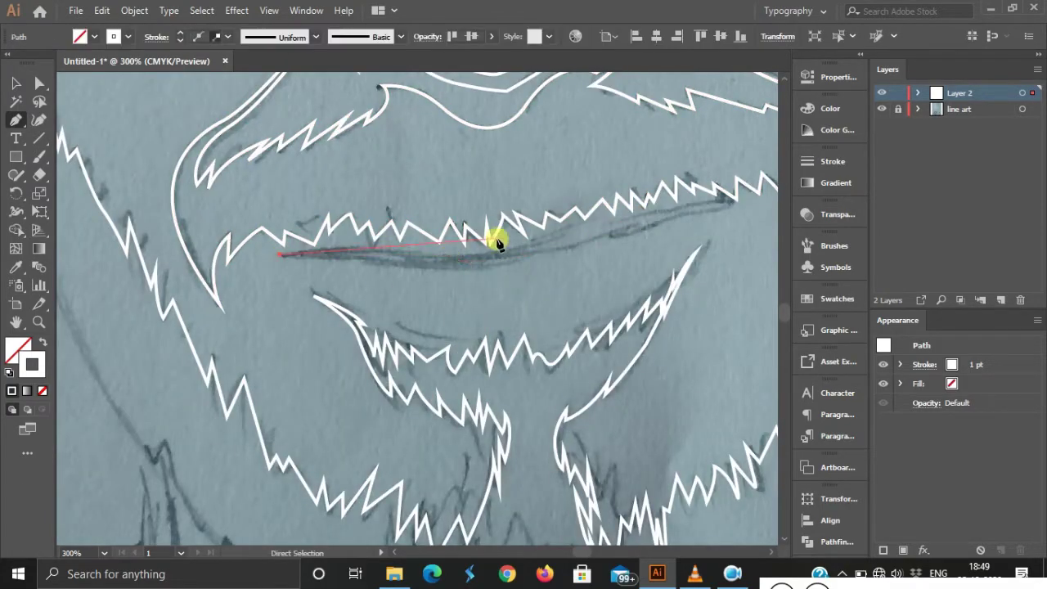
click(619, 227)
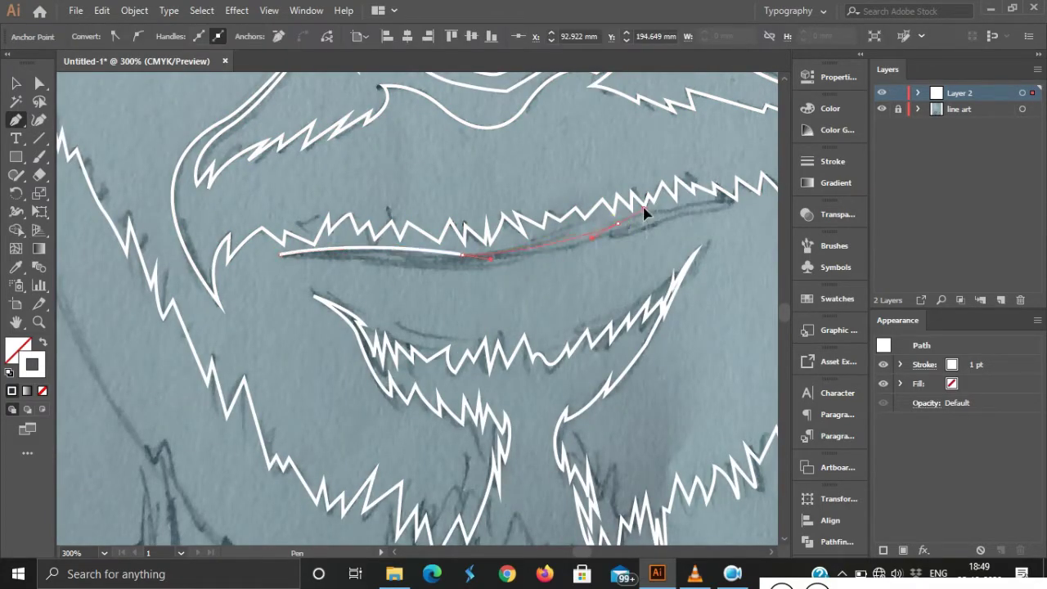
click(279, 254)
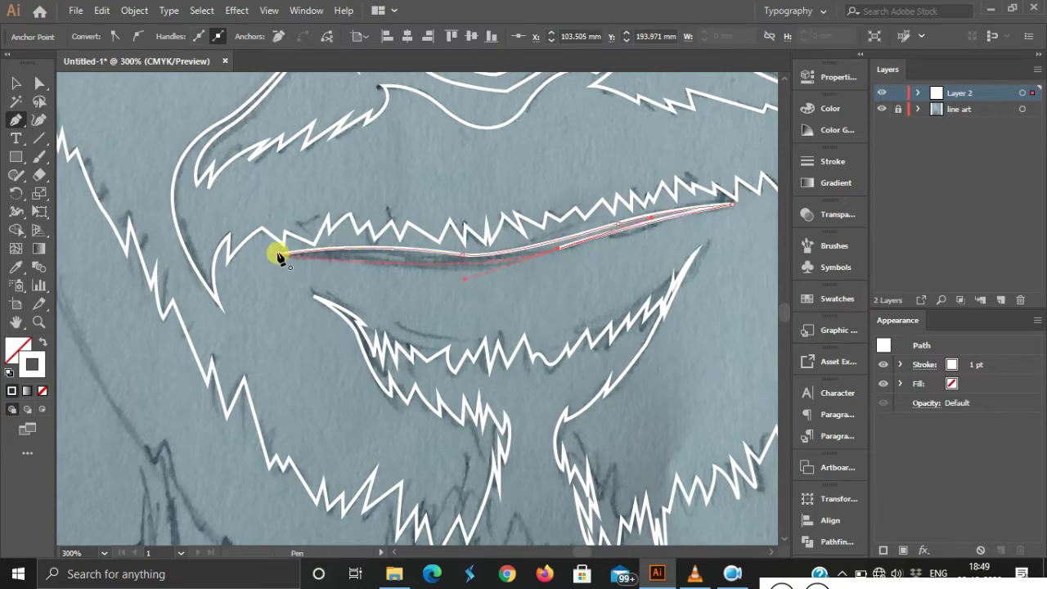
scroll(282, 262, left, 2)
scroll(294, 274, left, 2)
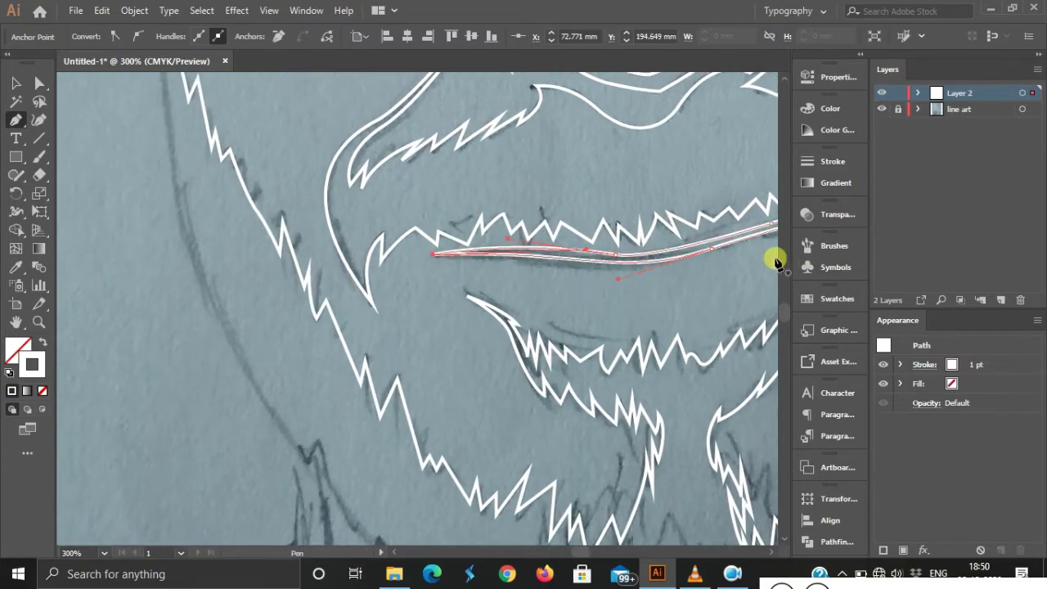
scroll(484, 273, up, 1)
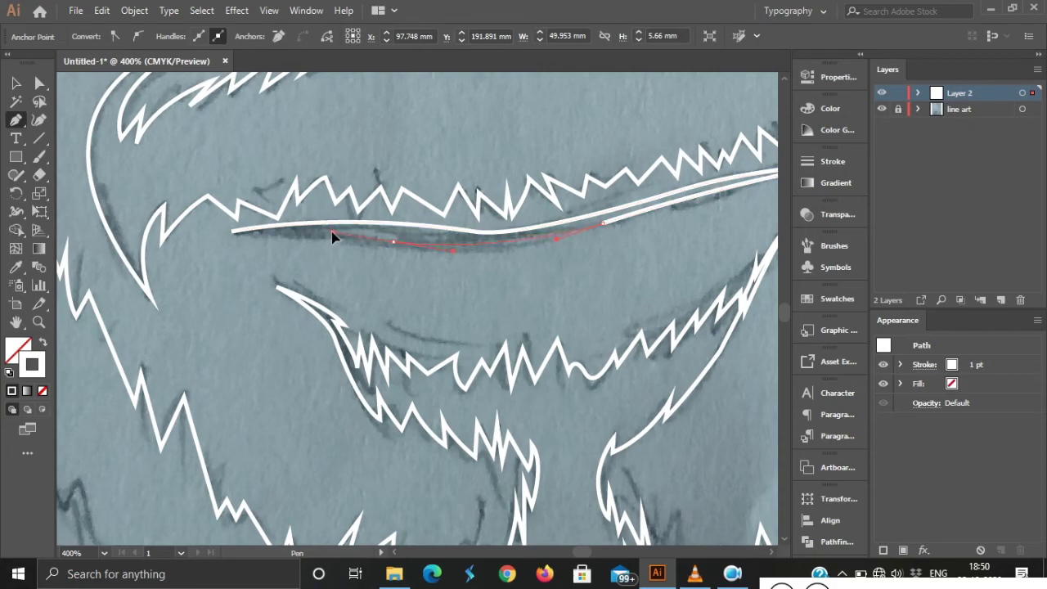
click(235, 229)
scroll(533, 298, down, 1)
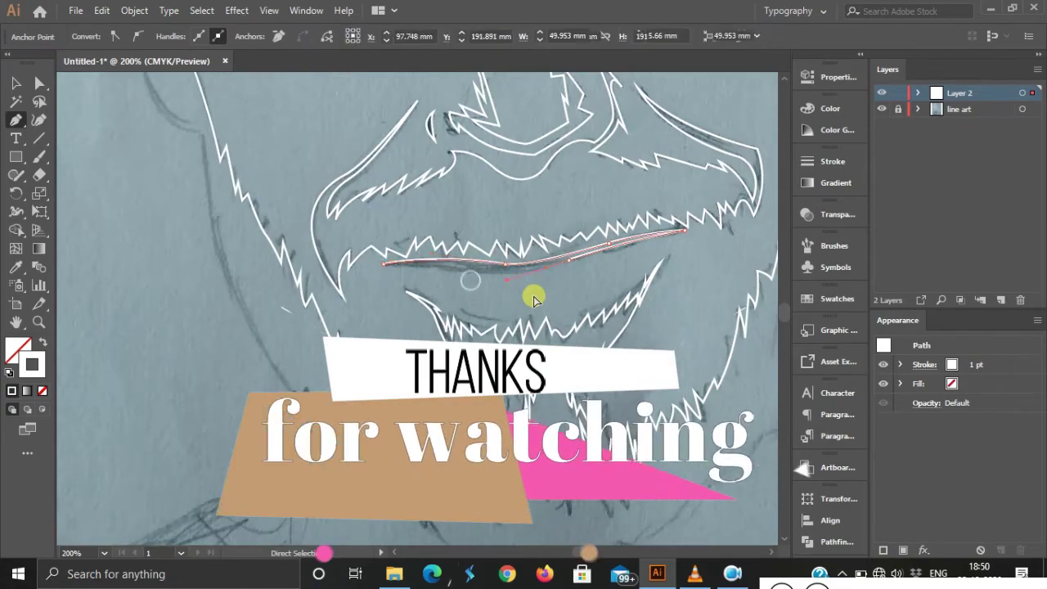